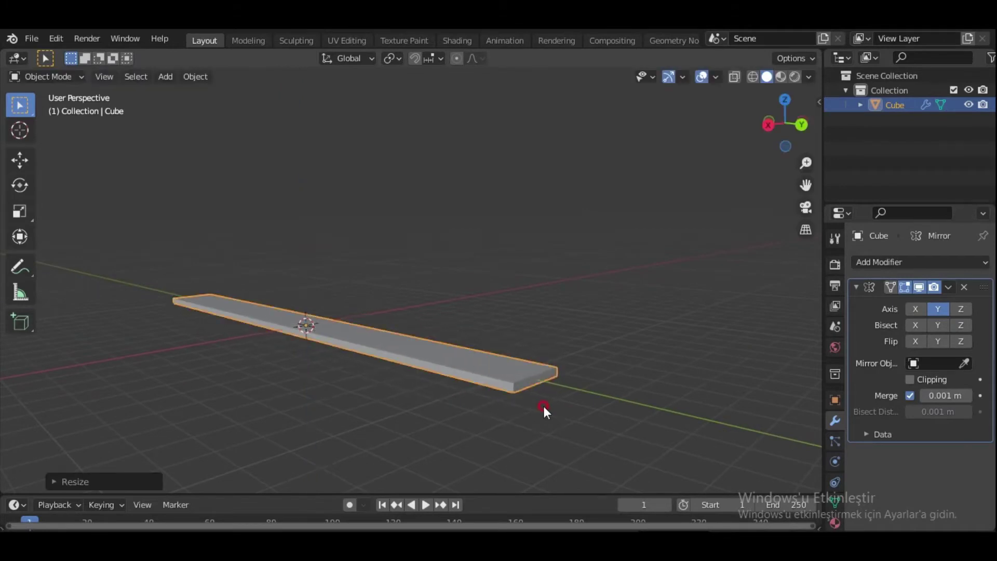
Step: From the back orthographic view, raise the selected vertices along the bar's top edge
middle_click_drag(543, 406, 526, 381)
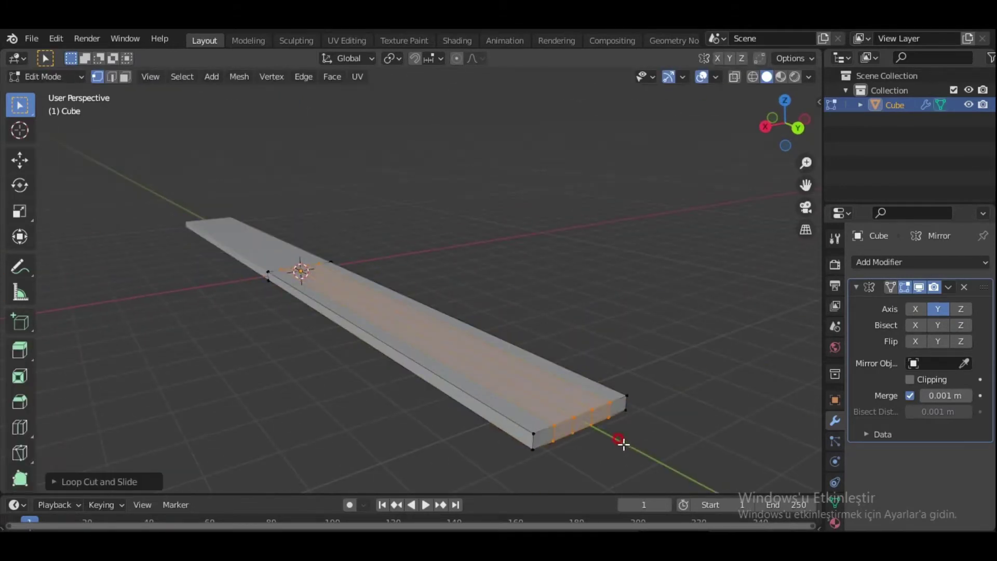
key("ctrl+KP_1")
left_click_drag(341, 284, 370, 318)
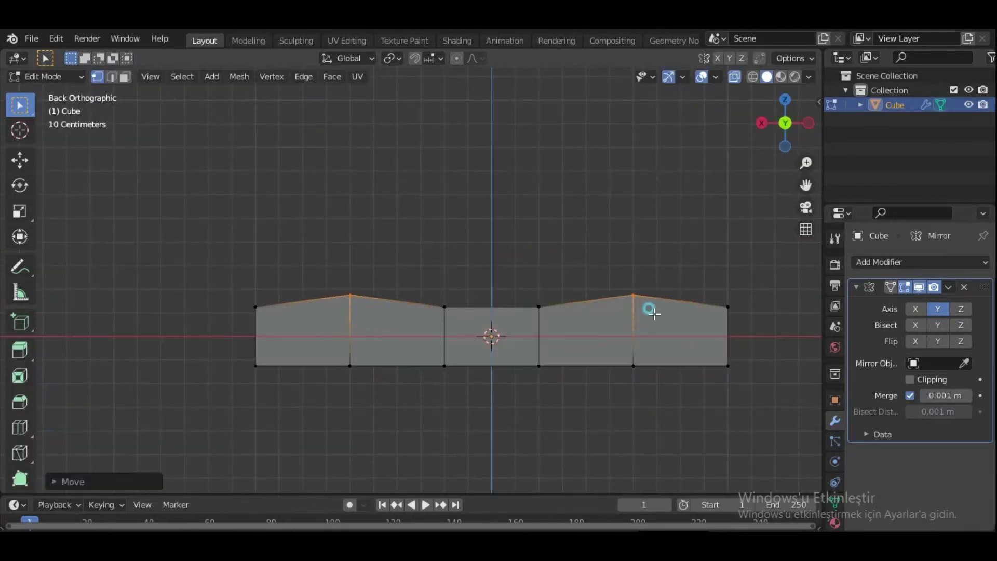
left_click(572, 300)
Step: Extend the bar's end further along its length on Y
middle_click_drag(572, 301, 530, 322)
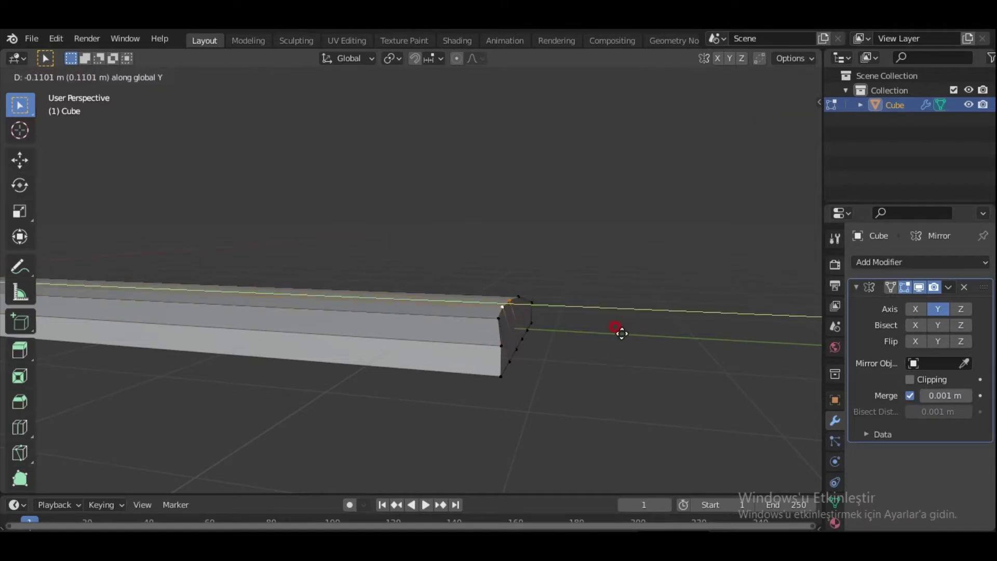
left_click(543, 323)
middle_click_drag(456, 326, 690, 315)
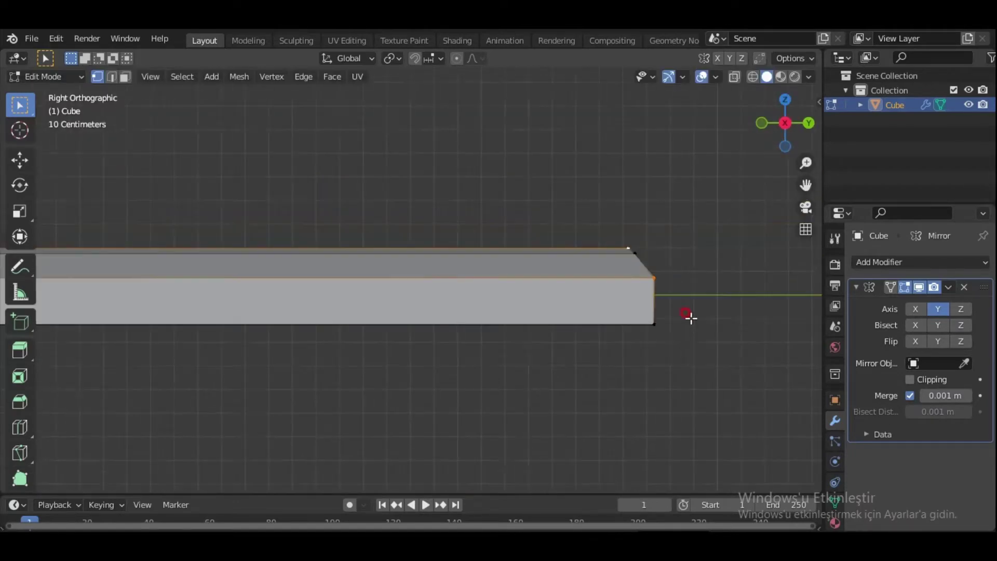
scroll(531, 350, "up", 4)
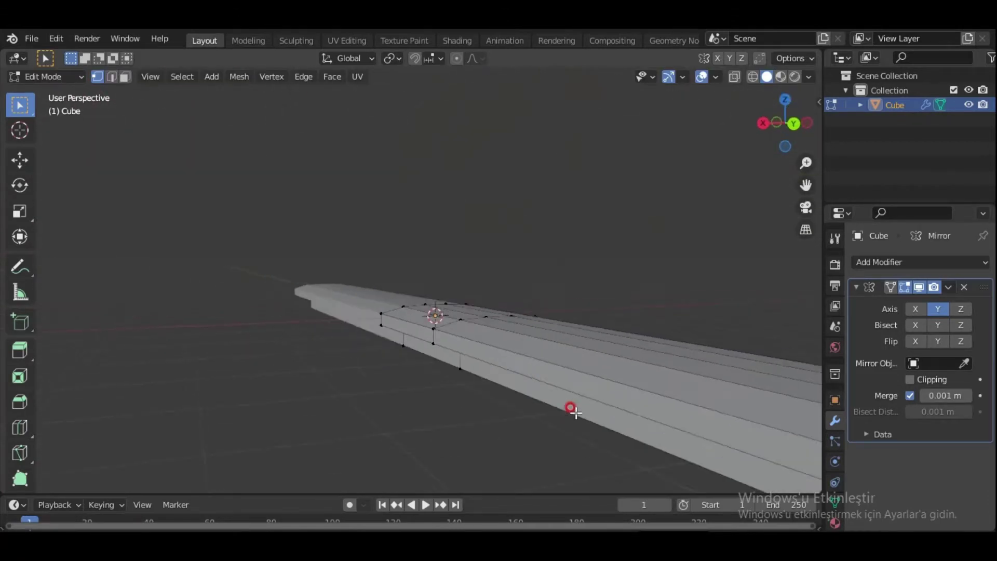
Step: Orbit around the bar's end and switch to edge select mode
middle_click_drag(438, 279, 540, 336)
key("2")
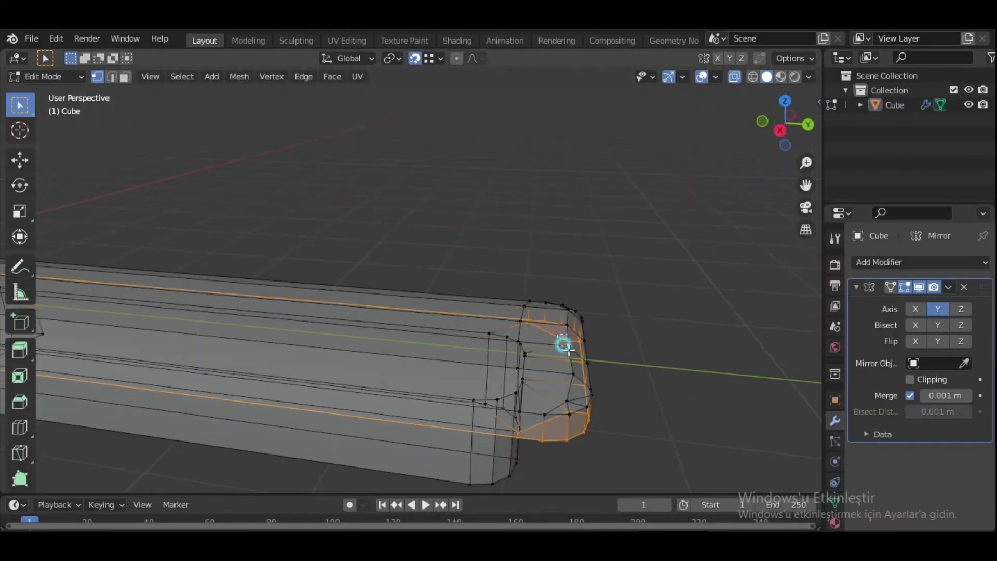
Step: From the right view, slant the bar's lower end
middle_click_drag(568, 350, 686, 369)
key("KP_3")
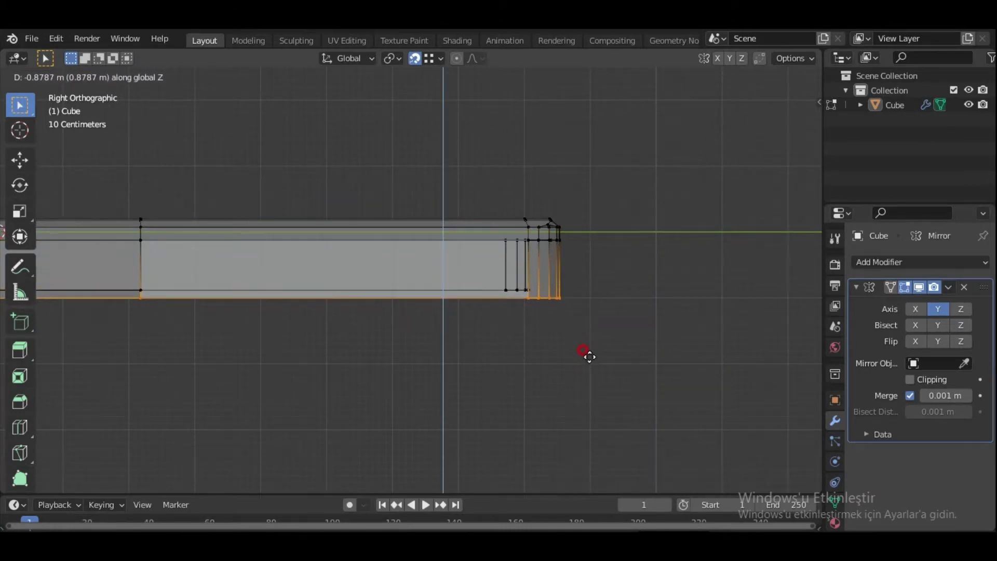
scroll(632, 350, "up", 4)
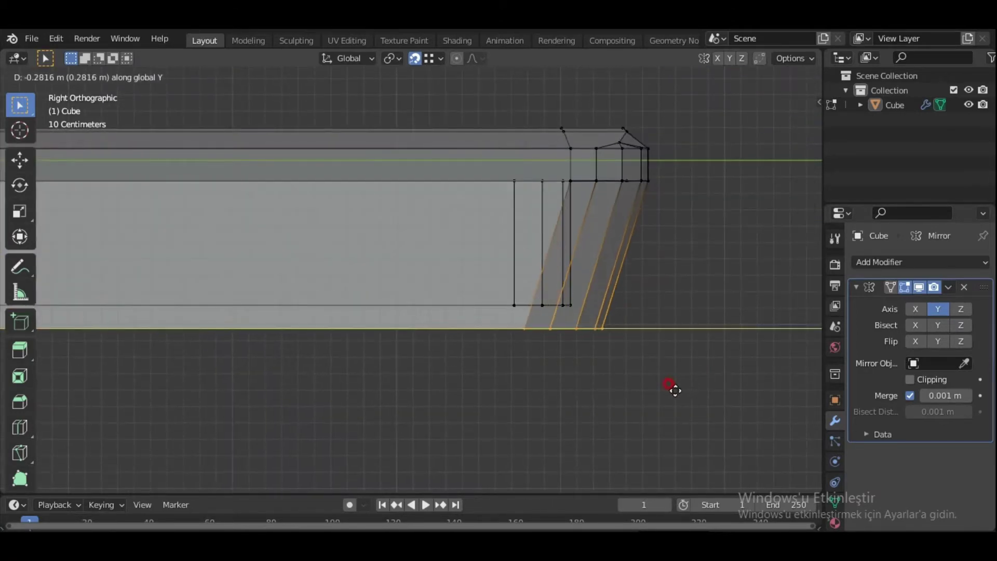
left_click(581, 364)
mouse_move(580, 365)
middle_mouse_down()
mouse_move(633, 348)
mouse_move(519, 346)
middle_mouse_up()
Step: Narrow the bar's underside by scaling along X
key("s")
key("x")
left_click(571, 377)
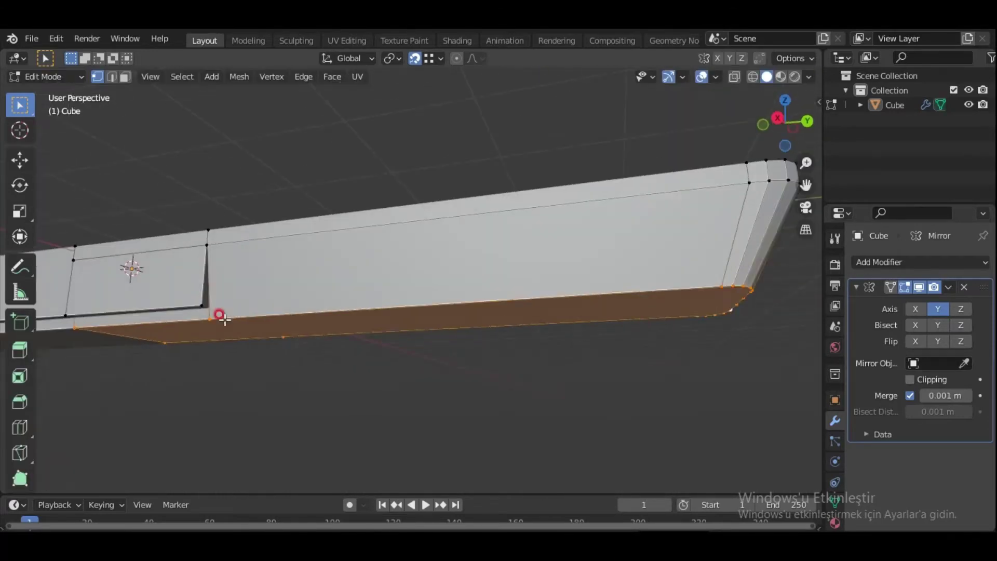
mouse_move(218, 314)
middle_mouse_down()
mouse_move(558, 345)
mouse_move(529, 333)
middle_mouse_up()
scroll(572, 327, "up", 3)
Step: Cancel the pending resize and return to Object Mode
middle_click_drag(622, 317, 381, 238)
scroll(382, 238, "down", 4)
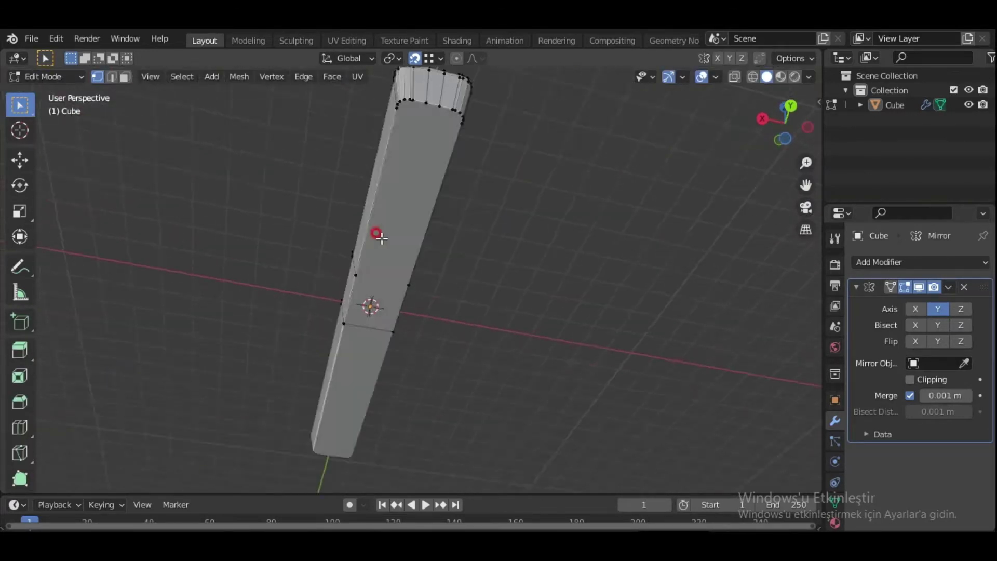
right_click(618, 338)
mouse_move(618, 338)
middle_mouse_down()
mouse_move(557, 327)
mouse_move(632, 273)
mouse_move(605, 272)
middle_mouse_up()
key("Tab")
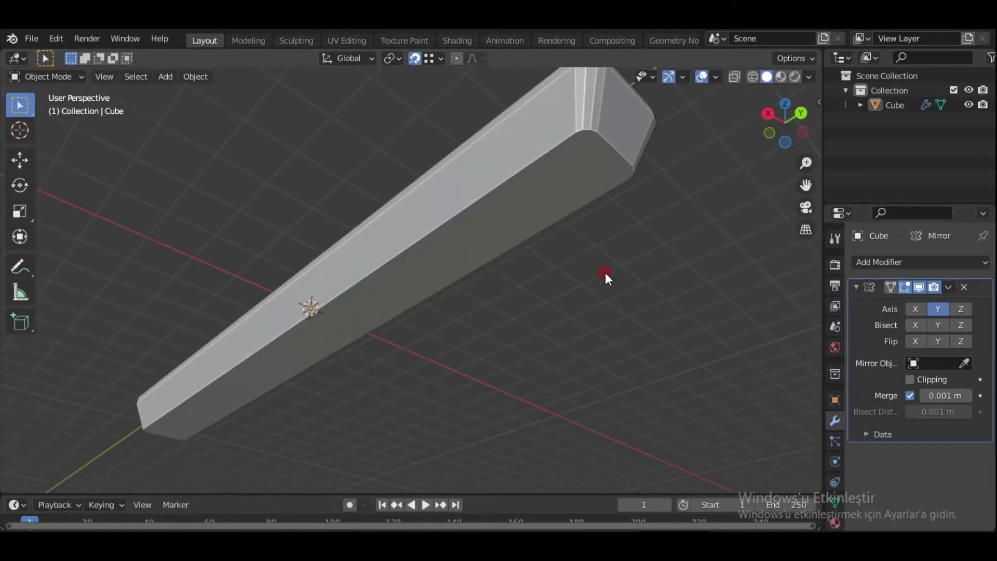
Step: Add a loop cut across the bar near its end
middle_click_drag(605, 224, 570, 289)
key("ctrl+r")
left_click(520, 327)
scroll(563, 257, "up", 4)
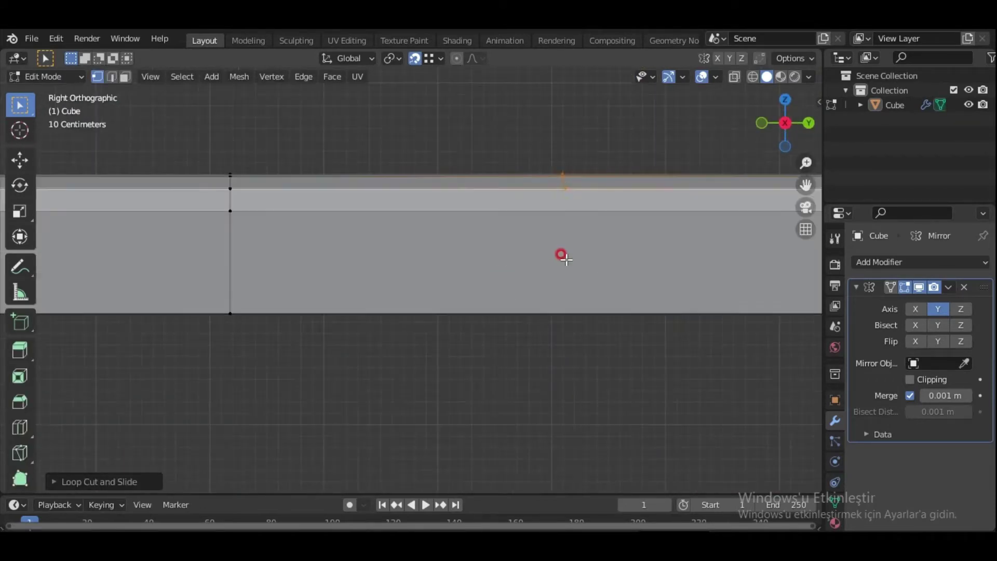
mouse_move(738, 113)
middle_mouse_down()
mouse_move(552, 300)
mouse_move(552, 263)
middle_mouse_up()
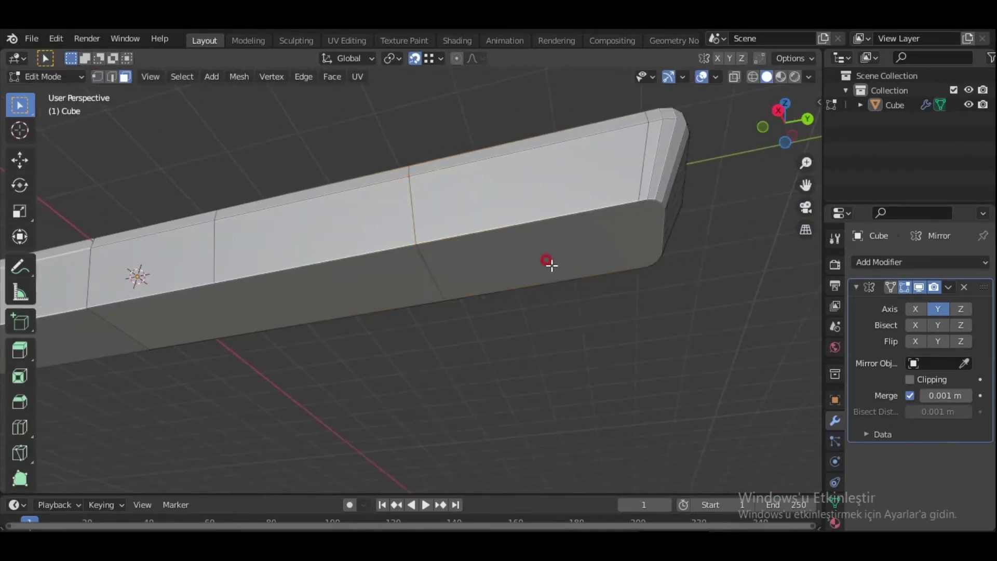
Step: Extrude the bottom face downward into a block and rotate it
key("e")
left_click(675, 329)
scroll(719, 350, "up", 3)
middle_click_drag(719, 350, 648, 333, "shift")
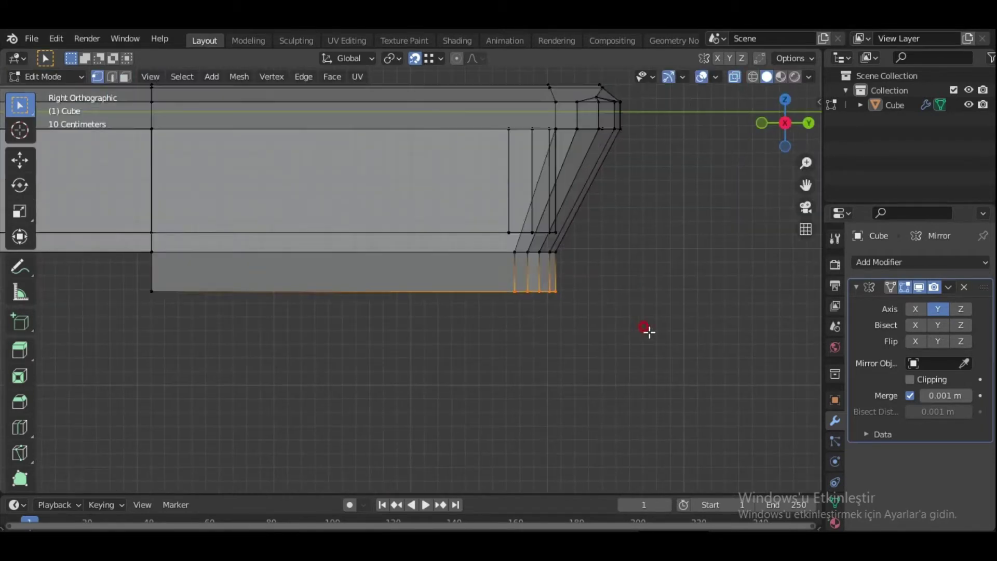
left_click(631, 295)
mouse_move(631, 295)
middle_mouse_down()
mouse_move(609, 284)
mouse_move(565, 352)
middle_mouse_up()
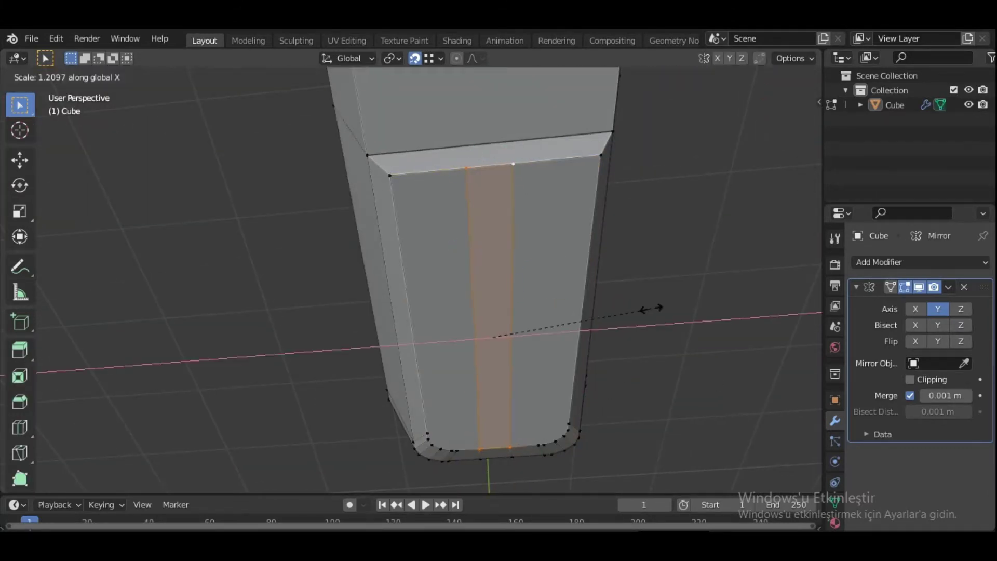
Step: Move the vertices on the block's lower edge along one axis
middle_click_drag(519, 326, 683, 327)
key("g")
left_click(683, 327)
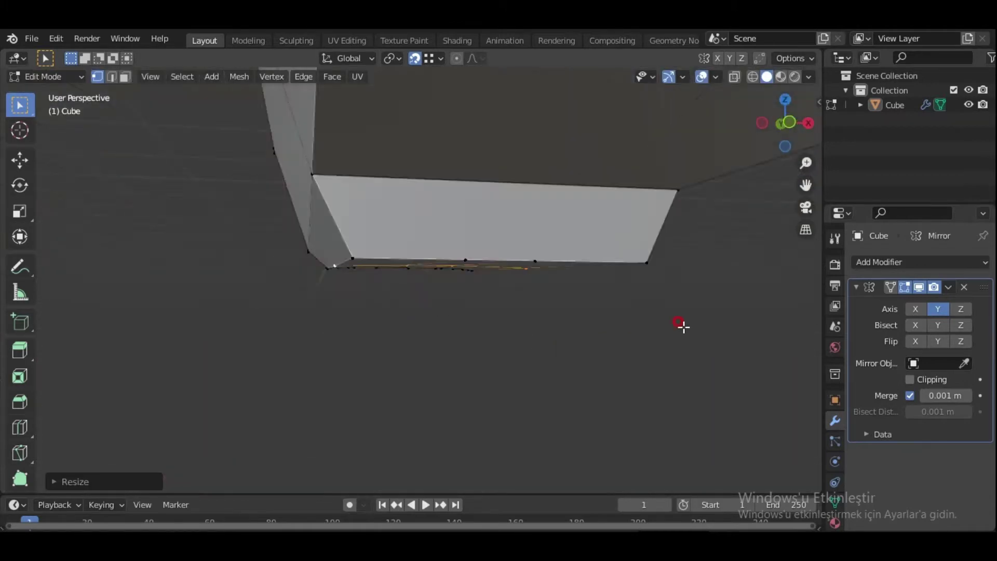
key("g")
left_click(559, 335)
middle_click_drag(559, 335, 409, 279)
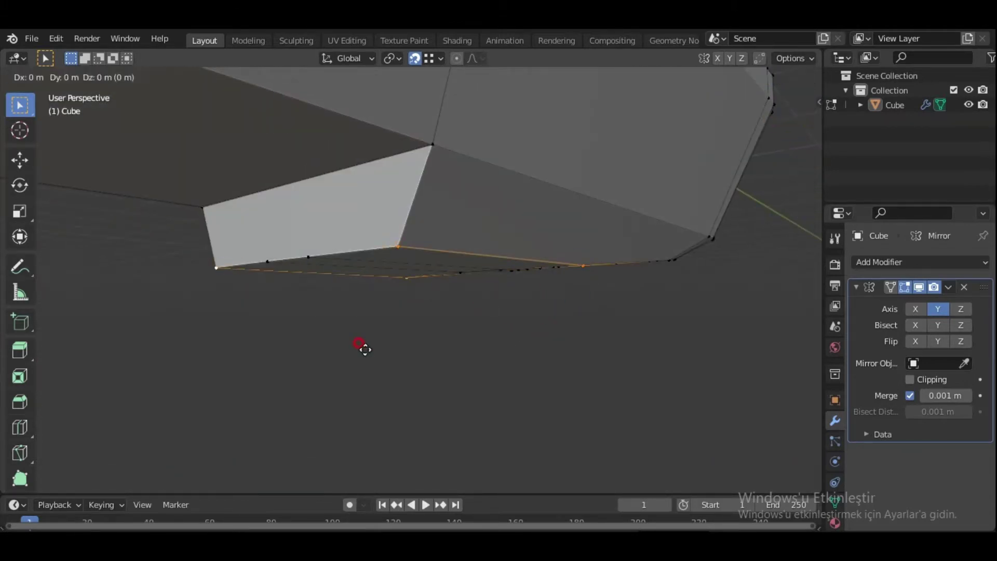
left_click(365, 349)
mouse_move(365, 349)
middle_mouse_down()
mouse_move(365, 287)
mouse_move(485, 314)
mouse_move(562, 312)
mouse_move(470, 312)
mouse_move(592, 287)
mouse_move(571, 287)
middle_mouse_up()
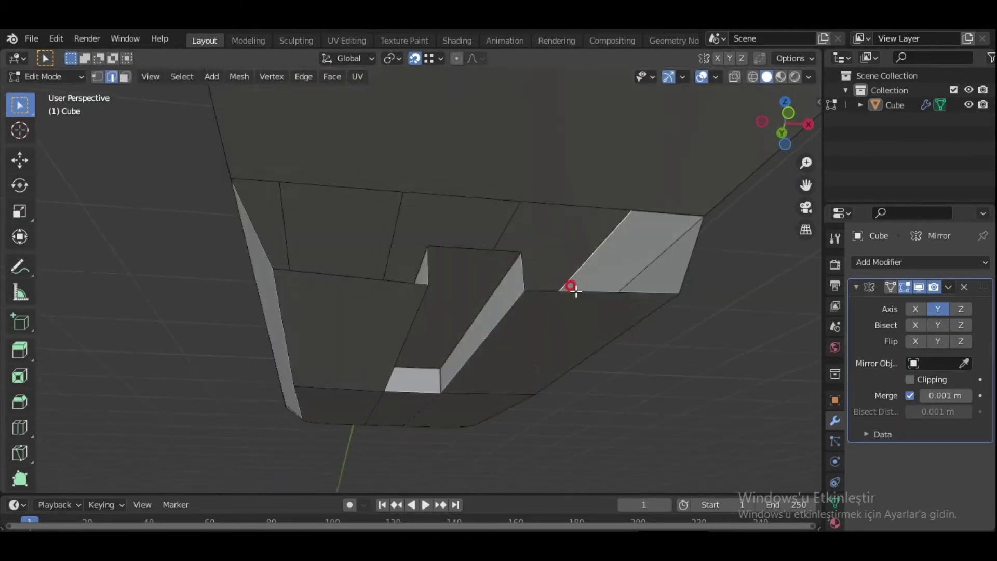
Step: In vertex mode from the right view, reposition the selected vertices
middle_click_drag(400, 283, 542, 341)
key("1")
key("KP_3")
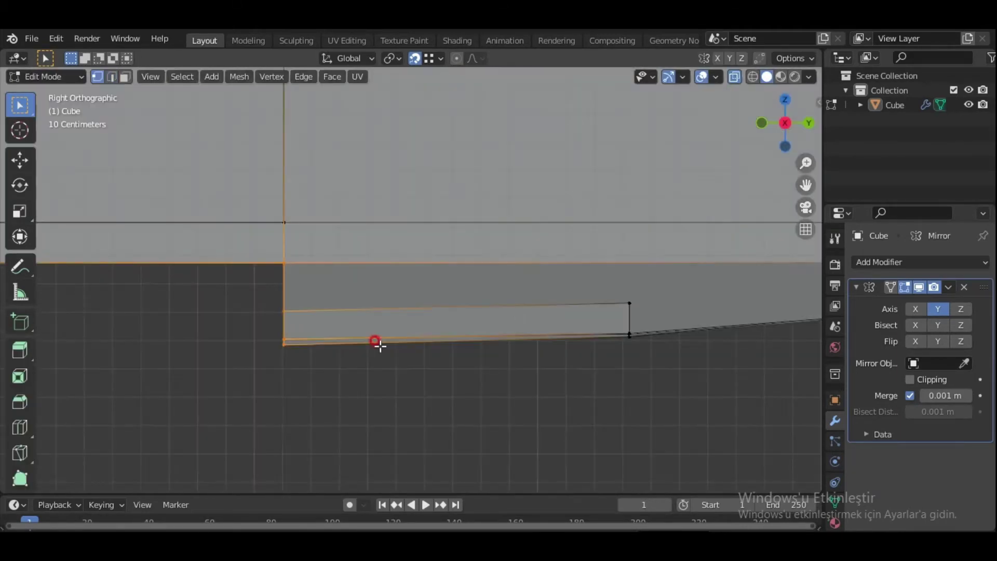
left_click(325, 356)
key("Tab")
mouse_move(324, 356)
middle_mouse_down()
mouse_move(436, 329)
mouse_move(529, 323)
mouse_move(423, 241)
mouse_move(526, 261)
mouse_move(484, 316)
mouse_move(332, 284)
mouse_move(682, 338)
mouse_move(636, 337)
mouse_move(306, 253)
middle_mouse_up()
Step: Taper the underside vertices by scaling them along X
key("Tab")
key("s")
key("x")
left_click(636, 337)
left_click_drag(307, 252, 358, 273)
left_click(535, 322)
Step: Narrow another selection of the block along X
key("Tab")
middle_click_drag(535, 322, 556, 379)
key("Tab")
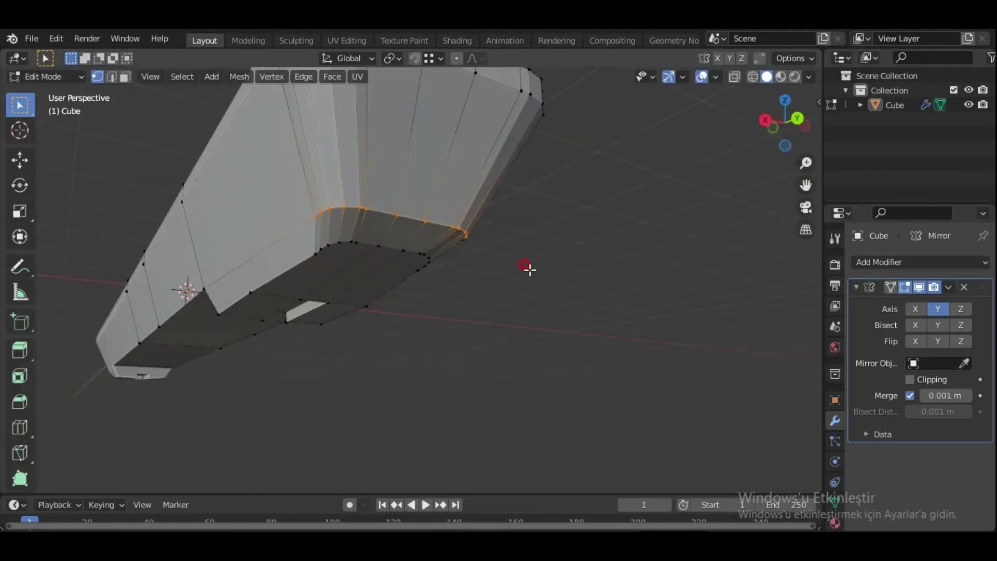
key("s")
key("x")
left_click(476, 302)
Step: Turn on the Face Orientation overlay in edit mode
middle_click_drag(473, 307, 466, 341)
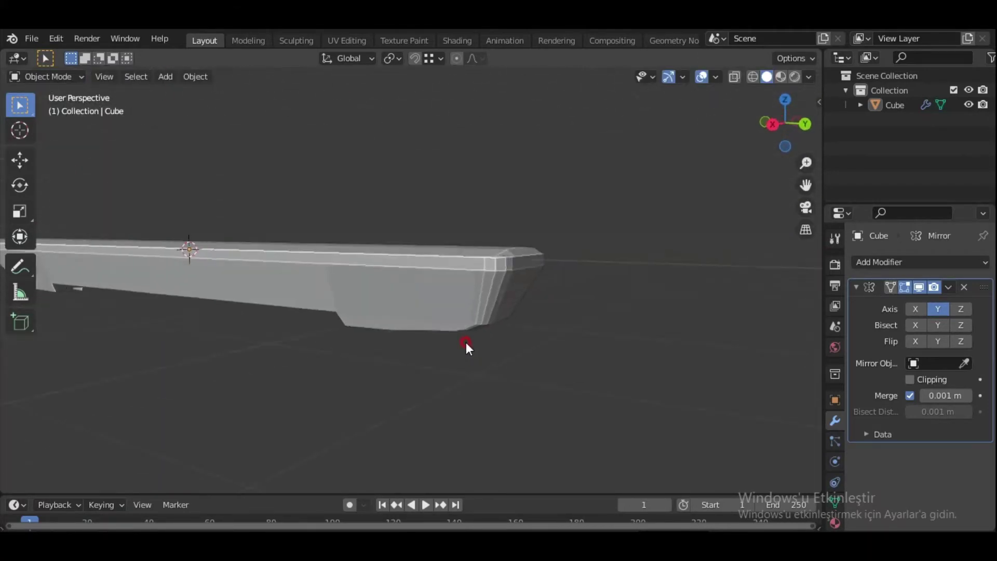
key("Tab")
left_click(716, 76)
left_click(623, 291)
middle_click_drag(545, 379, 459, 144)
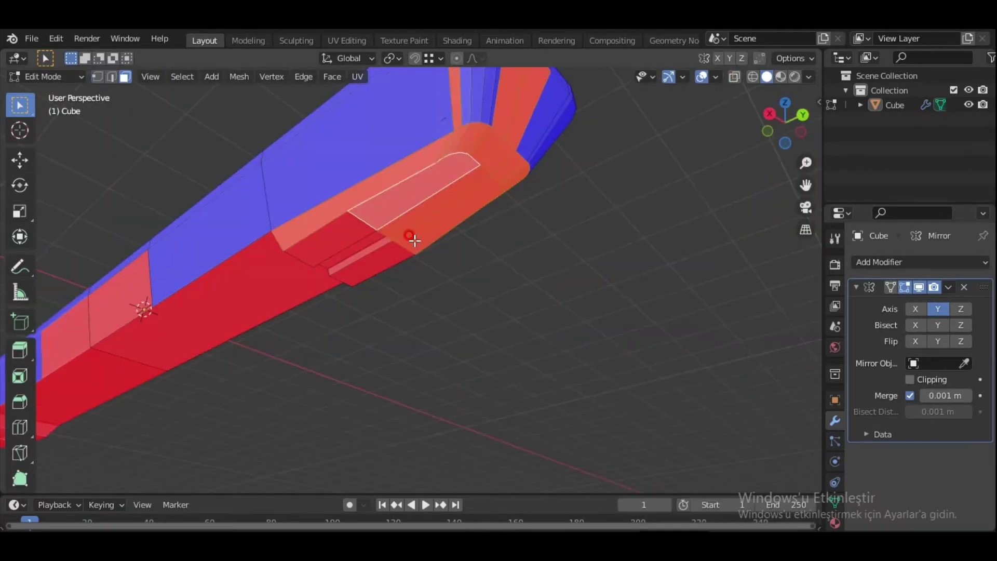
mouse_move(414, 240)
middle_mouse_down()
mouse_move(485, 294)
mouse_move(396, 282)
mouse_move(472, 296)
mouse_move(636, 368)
mouse_move(668, 338)
mouse_move(601, 287)
middle_mouse_up()
Step: Select the side face loop, hide it, then reveal all faces again
left_click(668, 339)
left_click(601, 288, "alt")
mouse_move(668, 290)
middle_mouse_down()
mouse_move(221, 326)
mouse_move(627, 316)
mouse_move(519, 390)
mouse_move(345, 285)
mouse_move(362, 406)
mouse_move(329, 324)
middle_mouse_up()
key("h")
key("alt+h")
left_click(362, 406)
Step: In vertex mode, hide selected faces to expose the inner geometry
key("1")
key("h")
mouse_move(578, 264)
middle_mouse_down()
mouse_move(452, 314)
mouse_move(495, 331)
middle_mouse_up()
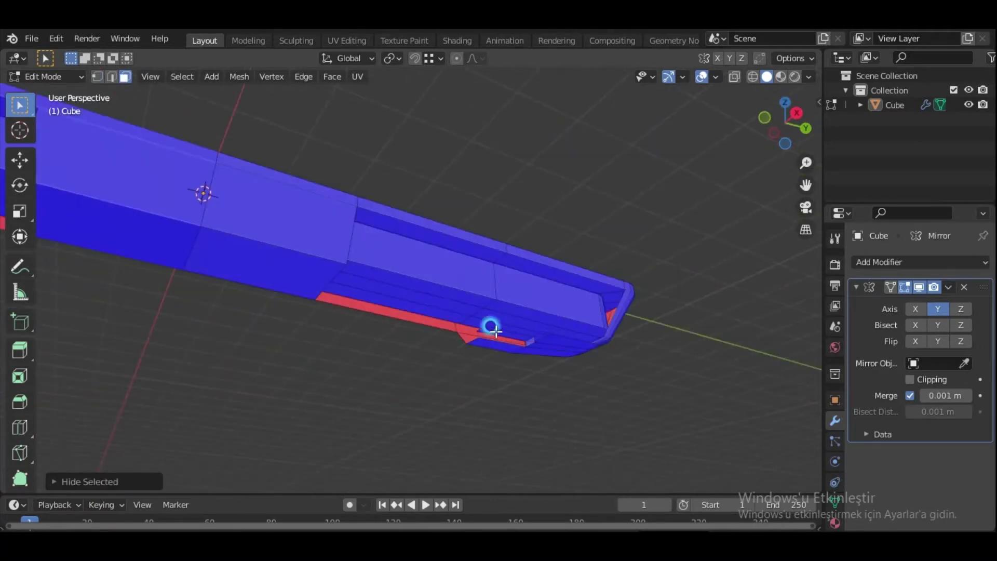
key("h")
mouse_move(540, 359)
middle_mouse_down()
mouse_move(510, 374)
mouse_move(552, 352)
mouse_move(572, 396)
mouse_move(598, 393)
mouse_move(534, 323)
mouse_move(493, 332)
mouse_move(643, 304)
middle_mouse_up()
Step: Select the red inward-facing strip, then deselect all and view from the right
key("2")
left_click(479, 307, "alt")
middle_click_drag(537, 296, 640, 311)
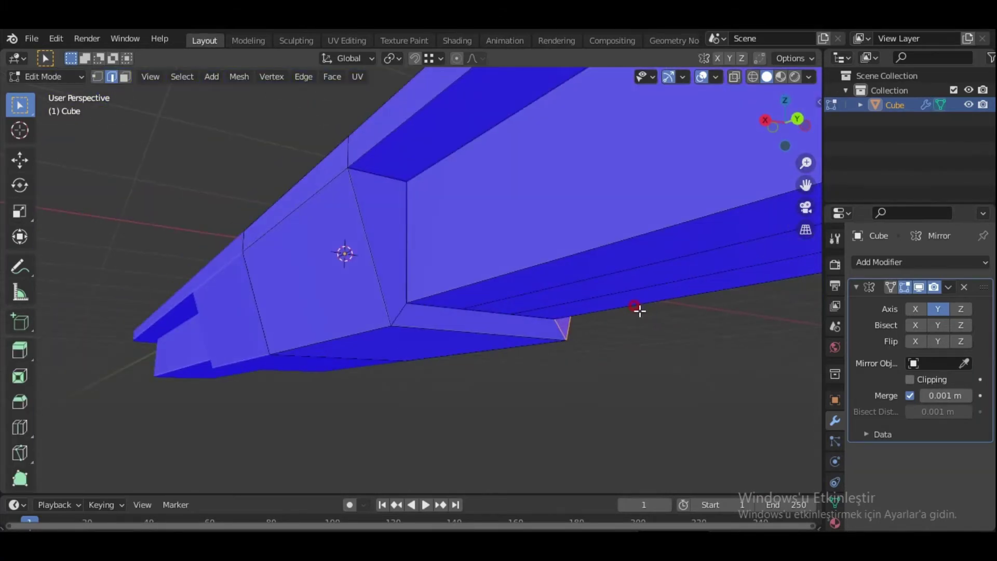
key("alt+a")
middle_click_drag(478, 390, 504, 374)
middle_click_drag(617, 347, 626, 244, "ctrl")
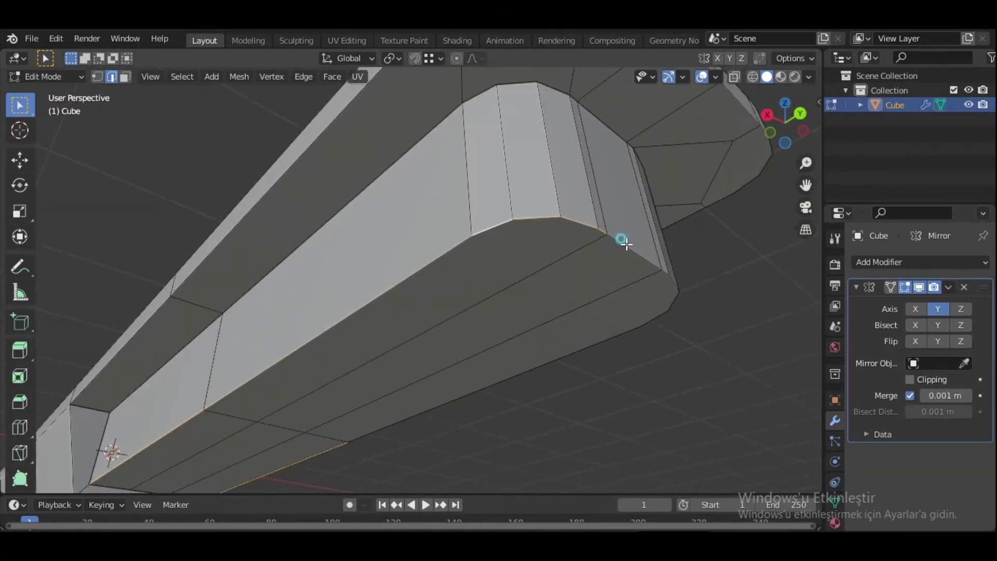
key("KP_3")
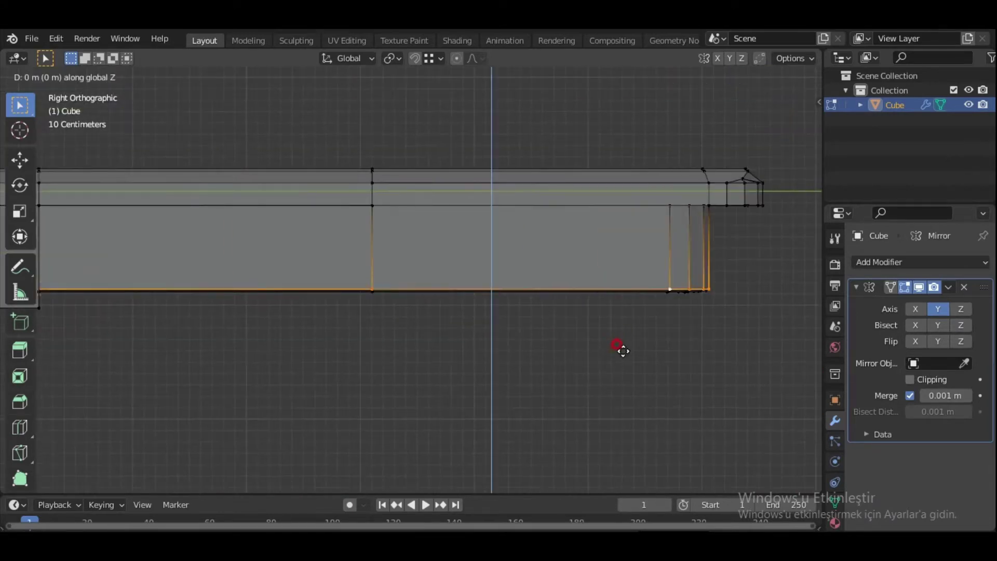
mouse_move(649, 234)
middle_mouse_down()
mouse_move(601, 291)
mouse_move(632, 334)
mouse_move(434, 269)
mouse_move(356, 318)
mouse_move(279, 323)
mouse_move(357, 441)
mouse_move(523, 407)
mouse_move(518, 376)
mouse_move(641, 391)
mouse_move(558, 391)
mouse_move(623, 263)
mouse_move(686, 350)
middle_mouse_up()
Step: Narrow the selection along X and move it along Y
key("s")
key("x")
left_click(519, 376)
key("Tab")
Step: Separate the selected faces into a new object, Cube.001
key("Tab")
key("g")
key("y")
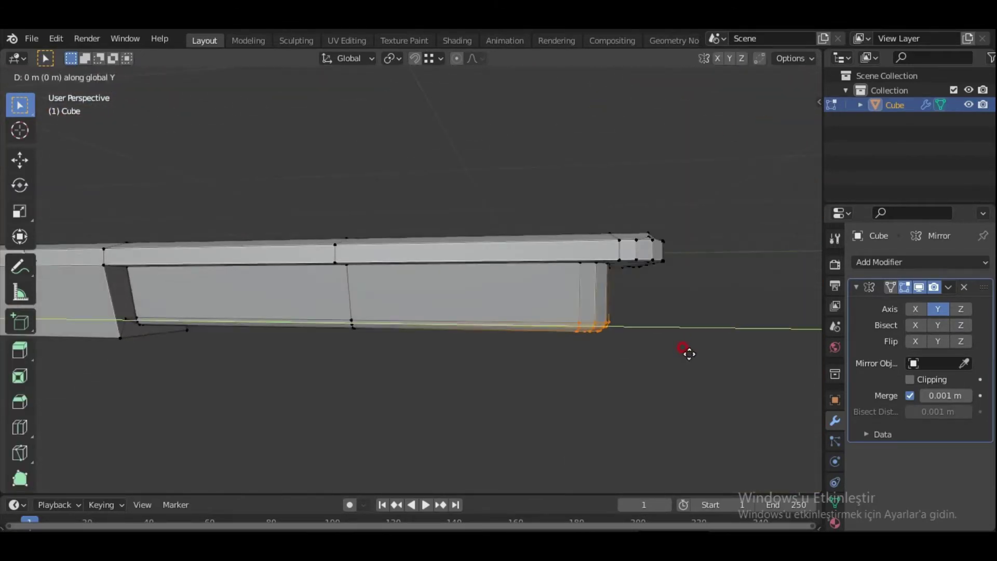
left_click(647, 375)
key("Tab")
mouse_move(480, 393)
middle_mouse_down()
mouse_move(501, 394)
mouse_move(459, 327)
mouse_move(580, 327)
mouse_move(479, 330)
mouse_move(489, 338)
mouse_move(494, 254)
mouse_move(507, 356)
mouse_move(486, 273)
middle_mouse_up()
key("Tab")
key("3")
key("p")
left_click(494, 254)
key("Tab")
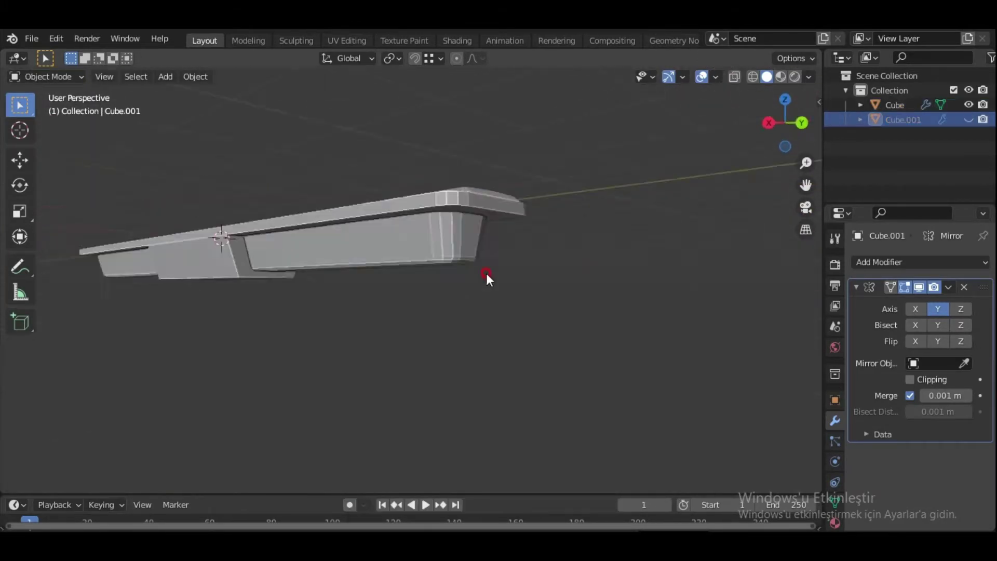
Step: Add a cone and scale it down to a small size
key("shift+a")
left_click(454, 332)
middle_click_drag(455, 306, 389, 281)
key("s")
left_click(325, 248)
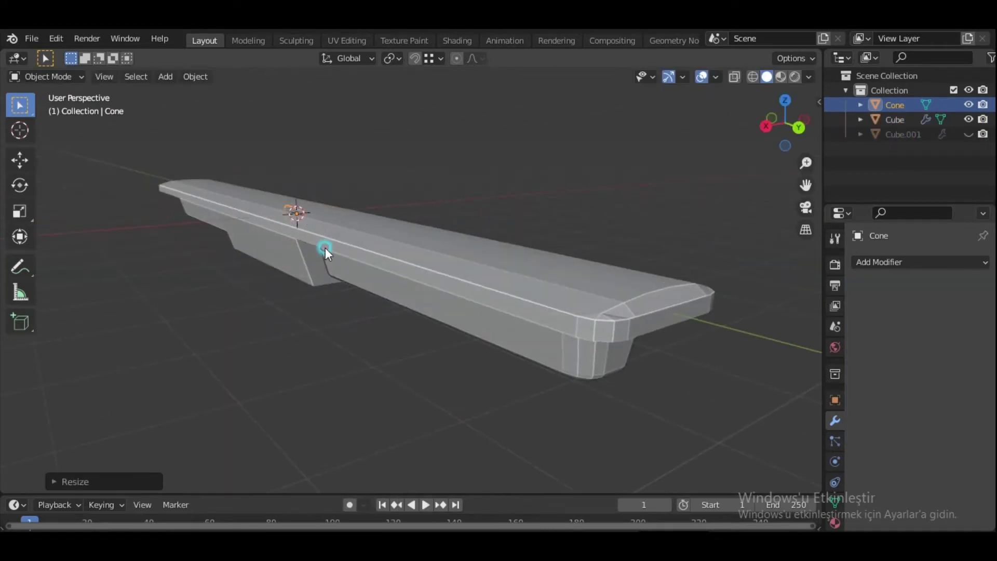
left_click(351, 317)
scroll(369, 266, "up", 5)
Step: From the back view, knife-cut a ring across the cone
key("Tab")
key("KP_1")
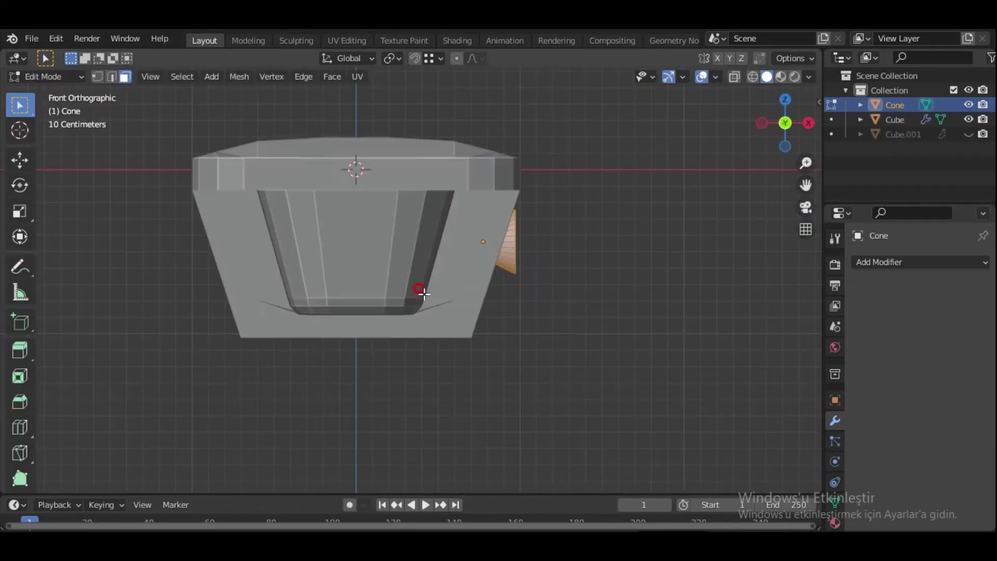
key("ctrl+KP_1")
key("k")
key("Return")
key("alt+z")
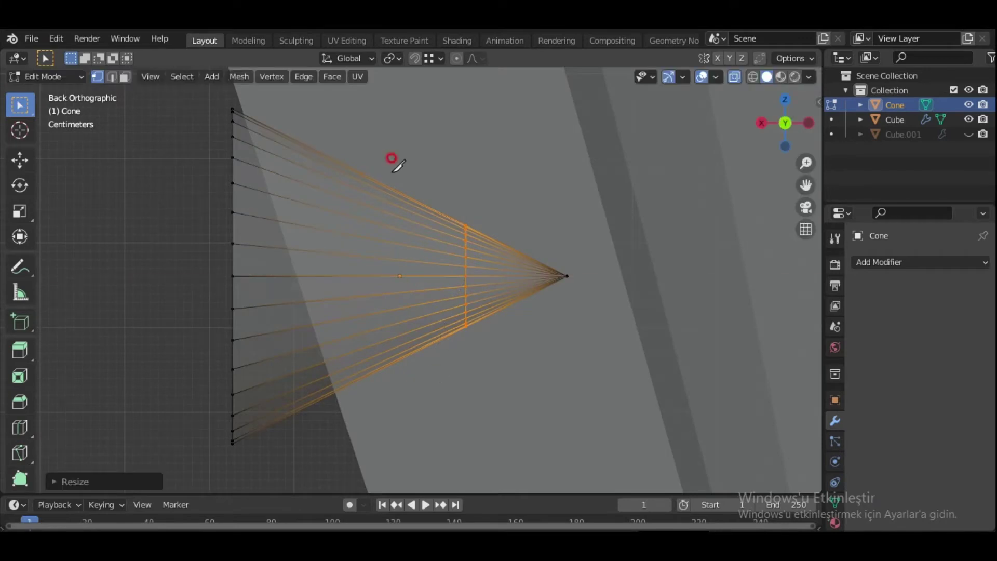
Step: Scale the new ring of vertices and move the cone tip toward it
key("s")
left_click(583, 234)
key("alt+z")
mouse_move(582, 234)
middle_mouse_down()
mouse_move(483, 267)
mouse_move(397, 278)
mouse_move(523, 337)
middle_mouse_up()
key("g")
left_click(585, 269)
Step: Shift the selected loops along X and return to Object Mode
key("g")
key("x")
left_click(358, 300)
key("Tab")
mouse_move(359, 300)
middle_mouse_down()
mouse_move(372, 391)
mouse_move(503, 395)
mouse_move(516, 378)
middle_mouse_up()
Step: Move and rotate the cone onto the bar's side face
key("g")
key("x")
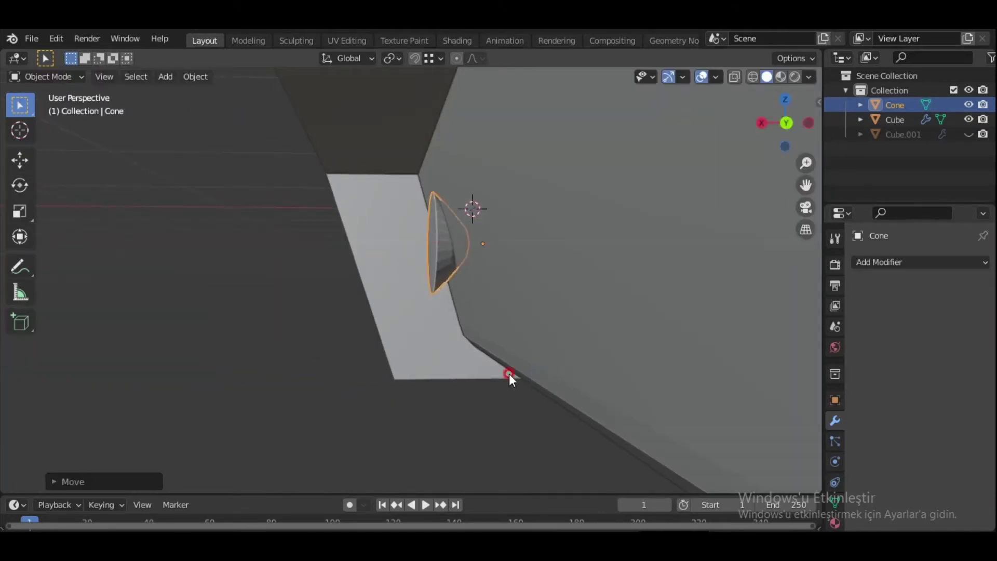
key("ctrl+KP_1")
scroll(477, 319, "up", 4)
key("r")
key("g")
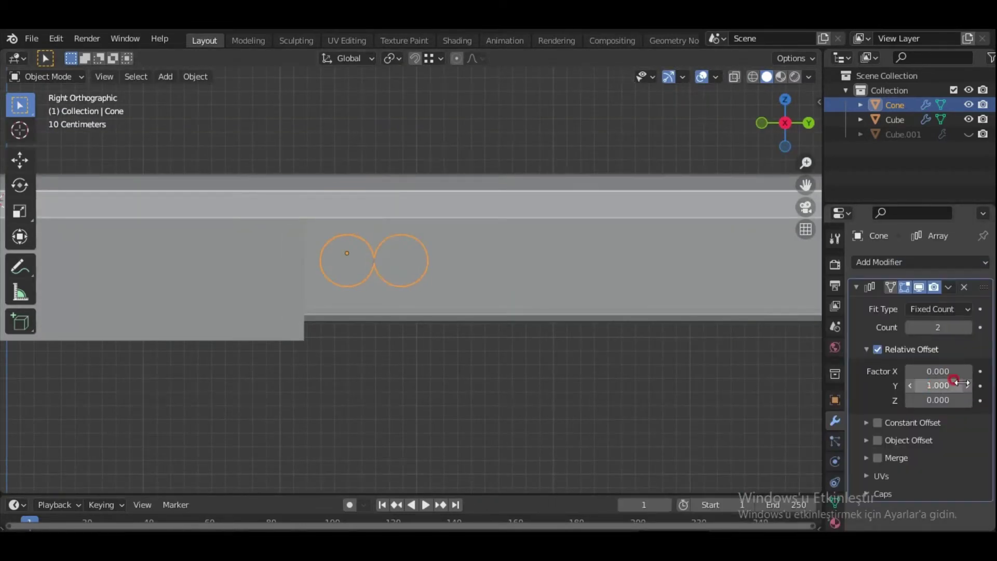
Step: Set the cone Array modifier to Count 16 with Relative Offset 1.2
left_click(967, 327)
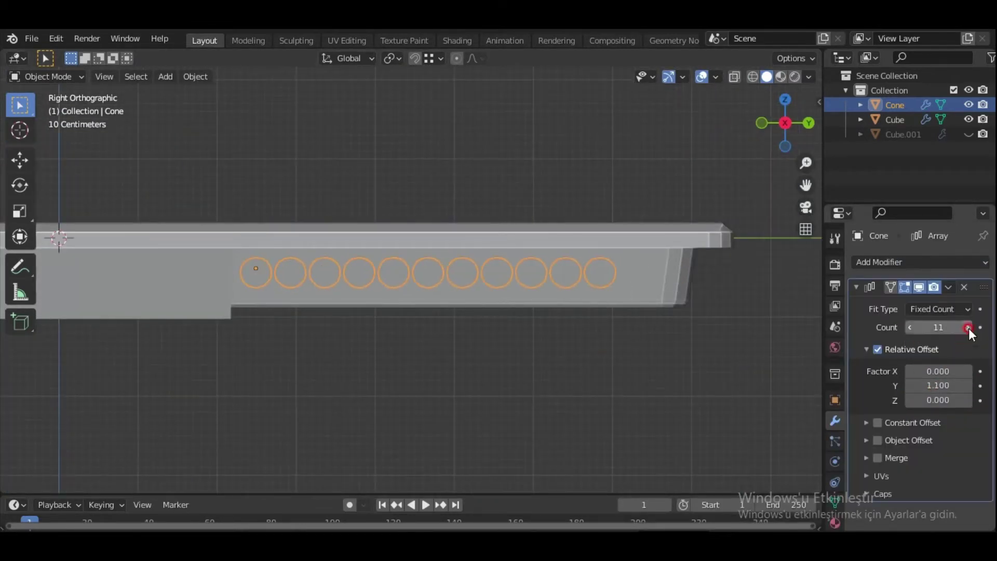
left_click(967, 327)
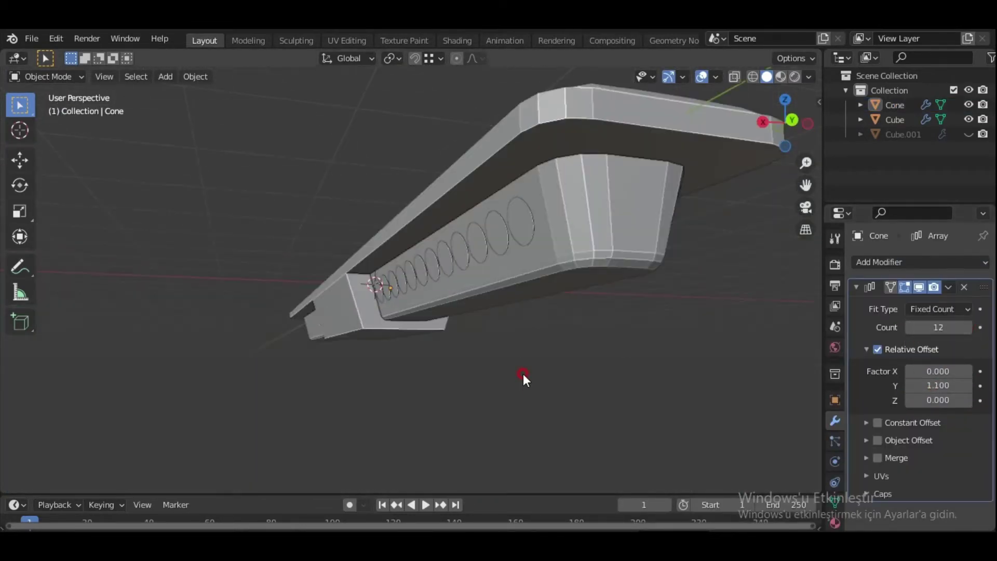
middle_click_drag(523, 373, 564, 342)
key("s")
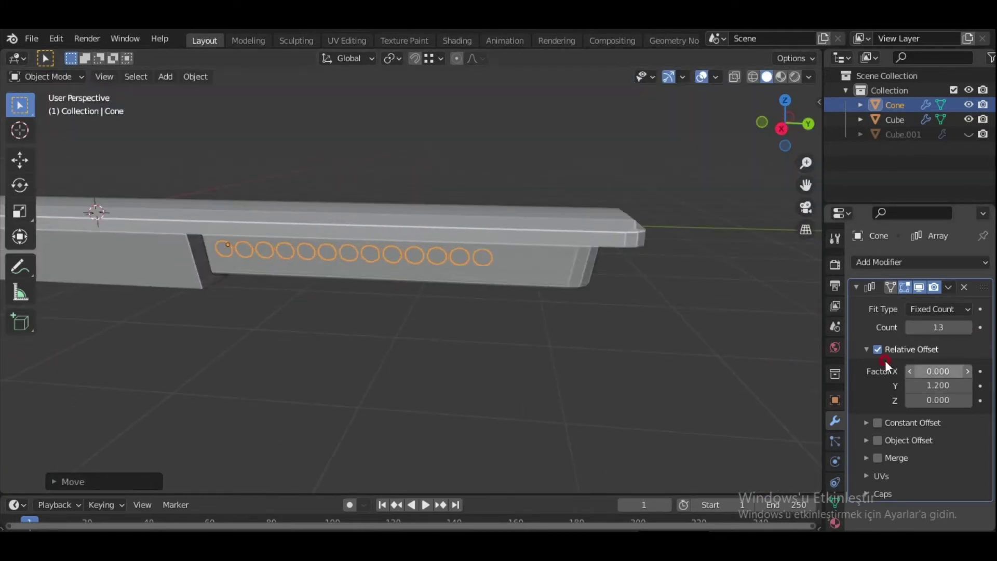
left_click_drag(934, 327, 919, 328)
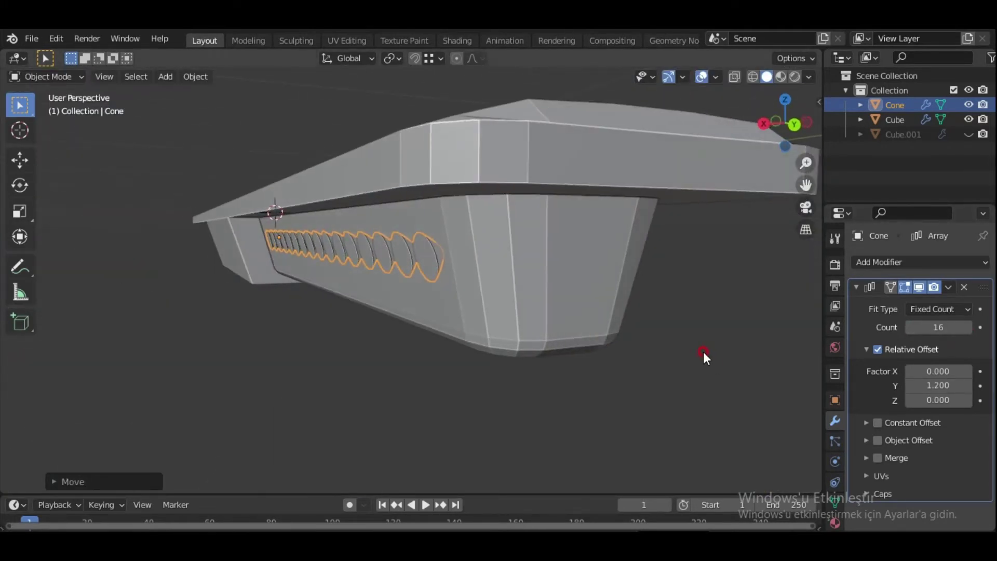
middle_click_drag(703, 356, 621, 350)
Step: Duplicate the cone row as Cone.001 and position it along the bar
key("shift+d")
key("ctrl+z")
key("ctrl+KP_3")
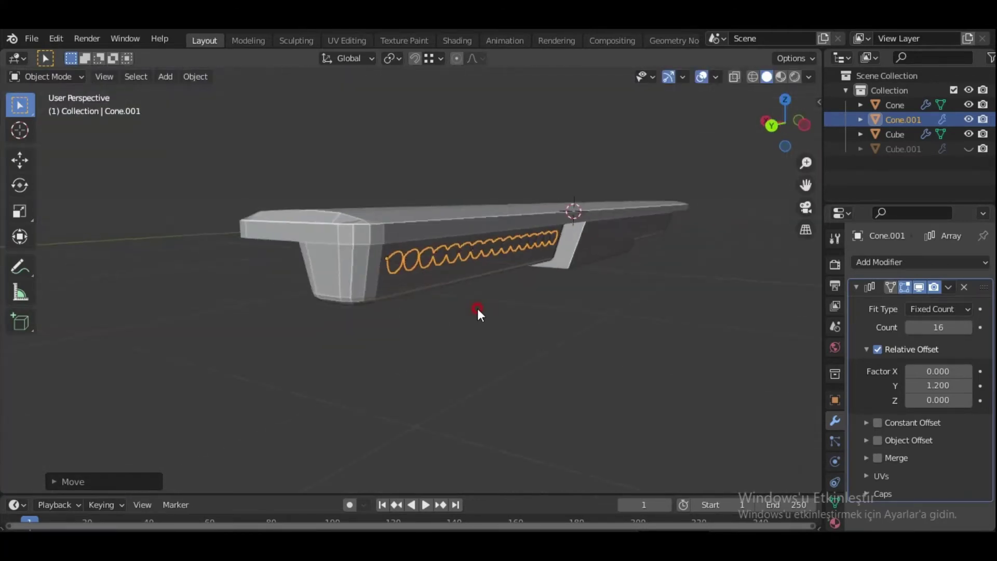
Step: Duplicate the cone row again and inspect Cube.001's mesh in Edit Mode
key("shift+d")
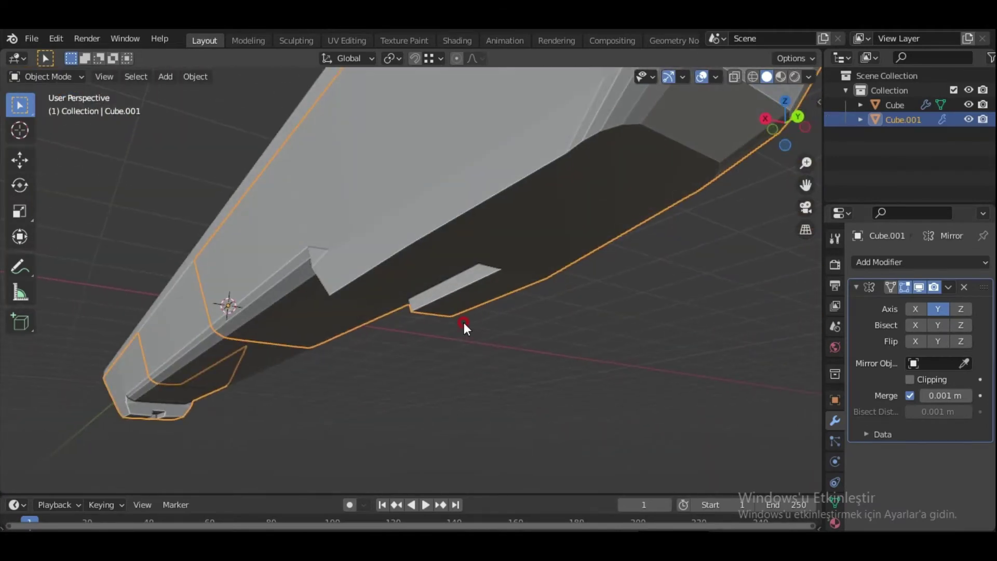
mouse_move(463, 322)
middle_mouse_down()
mouse_move(590, 383)
mouse_move(604, 339)
mouse_move(648, 325)
mouse_move(498, 310)
middle_mouse_up()
key("Tab")
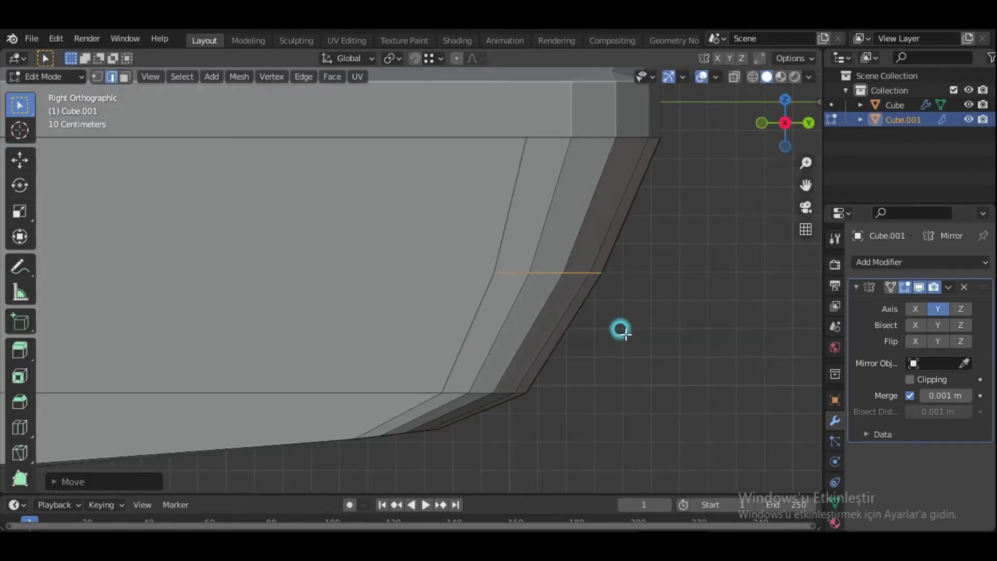
key("Tab")
Step: From a side view, select the main bar Cube and enter its Edit Mode
middle_click_drag(621, 329, 503, 330)
key("Tab")
scroll(452, 312, "up", 5)
key("Tab")
middle_click_drag(600, 347, 476, 302)
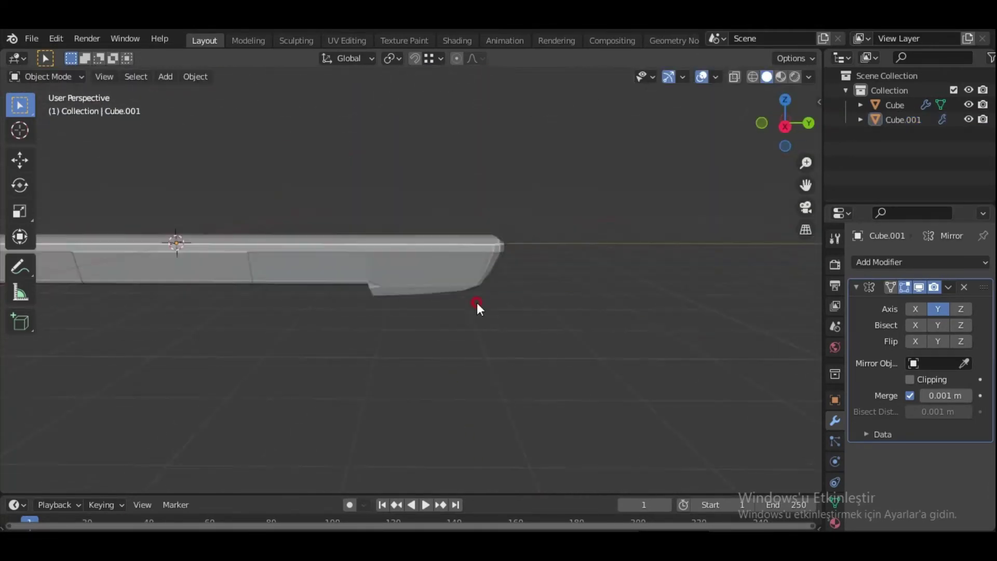
left_click(476, 302)
key("Tab")
key("Tab")
Step: Give the bar a new black base material with Metallic set to 1
left_click(456, 41)
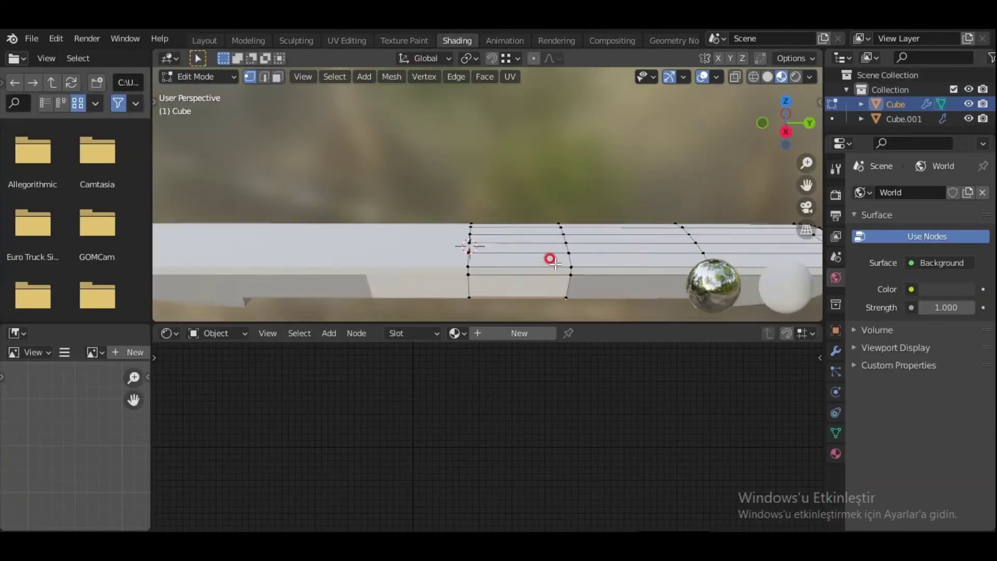
left_click(512, 333)
left_click_drag(507, 331, 508, 342)
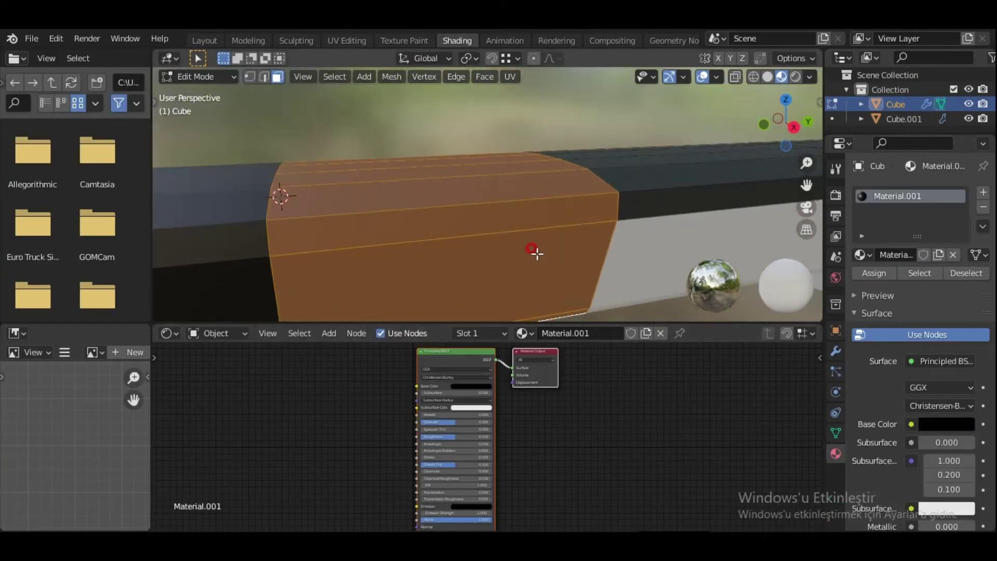
key("Tab")
left_click_drag(457, 437, 475, 441)
mouse_move(476, 440)
middle_mouse_down()
mouse_move(534, 216)
mouse_move(462, 309)
mouse_move(594, 267)
mouse_move(479, 253)
middle_mouse_up()
Step: Hide Cube.001 and bring the bar's top into close view
key("Tab")
key("Tab")
left_click(565, 249)
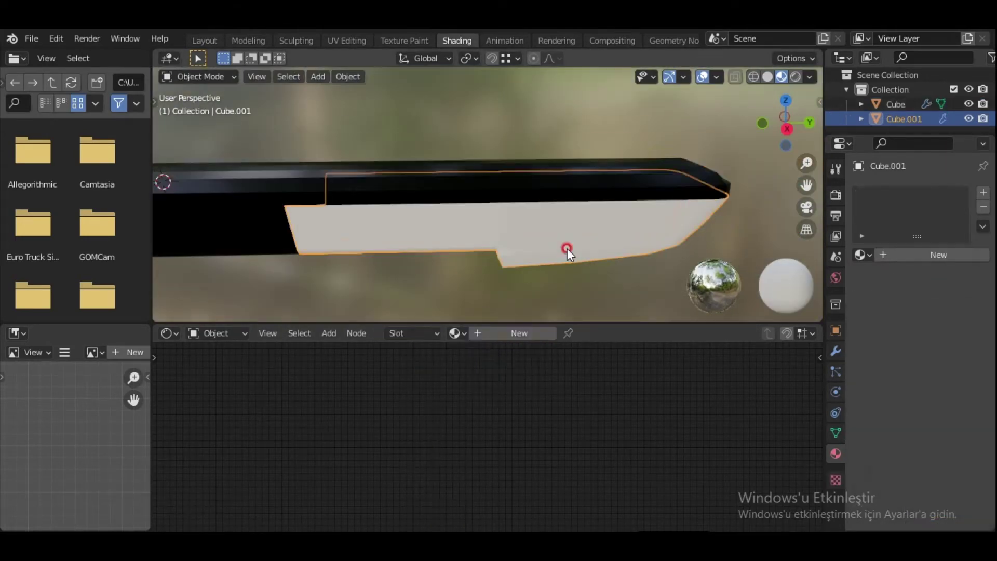
key("h")
mouse_move(565, 249)
middle_mouse_down()
mouse_move(552, 182)
mouse_move(571, 241)
middle_mouse_up()
key("Tab")
mouse_move(592, 190)
middle_mouse_down()
mouse_move(336, 281)
mouse_move(583, 93)
mouse_move(539, 195)
mouse_move(329, 144)
middle_mouse_up()
Step: Assign a new second material to the bar's top strip of faces
left_click(583, 96, "alt")
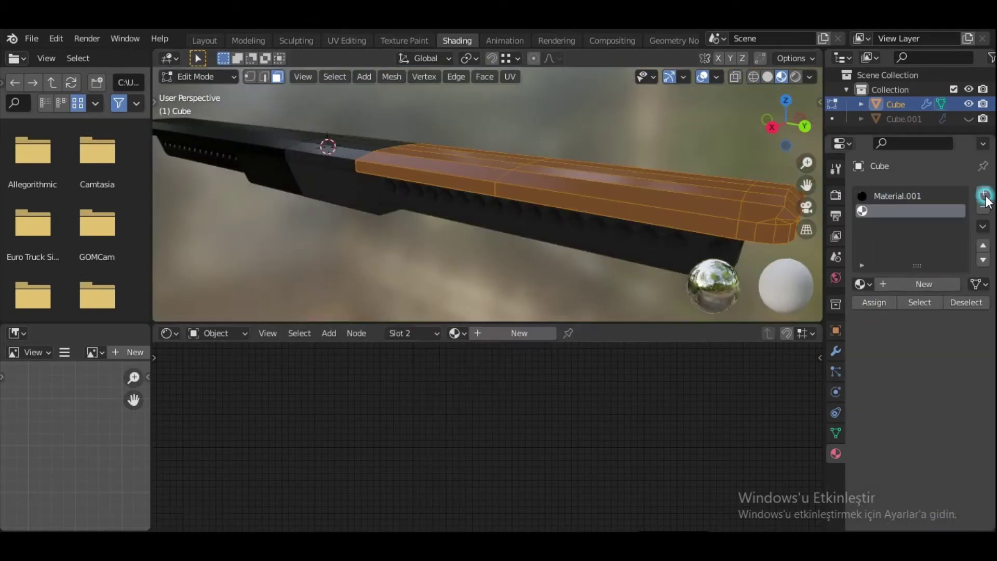
left_click(983, 192)
left_click(874, 273)
left_click(471, 386)
key("Tab")
Step: Make the top material a darker blue with lower specular and metallic values
middle_click_drag(597, 232, 571, 218)
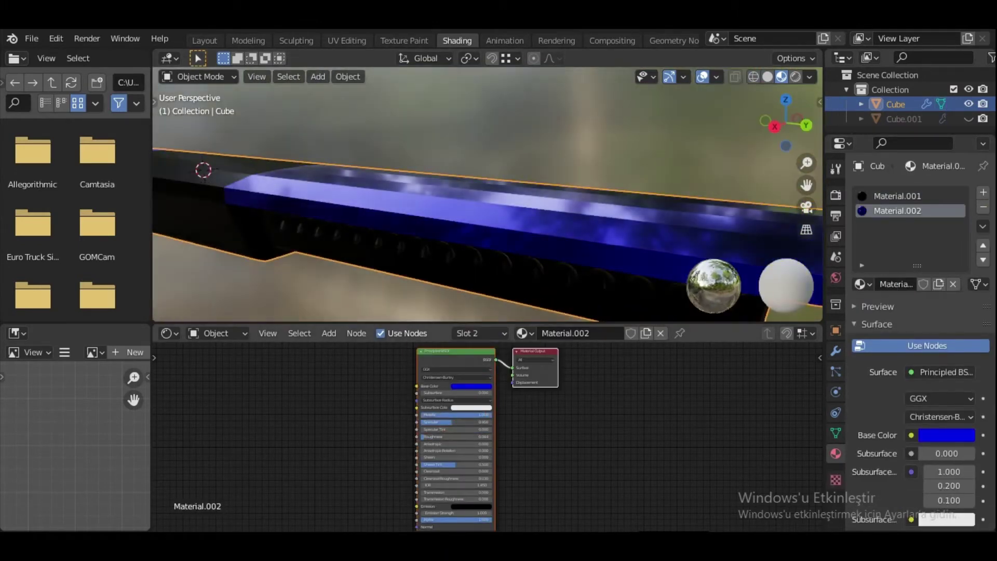
left_click_drag(454, 422, 424, 421)
mouse_move(571, 218)
middle_mouse_down()
mouse_move(588, 222)
mouse_move(468, 259)
middle_mouse_up()
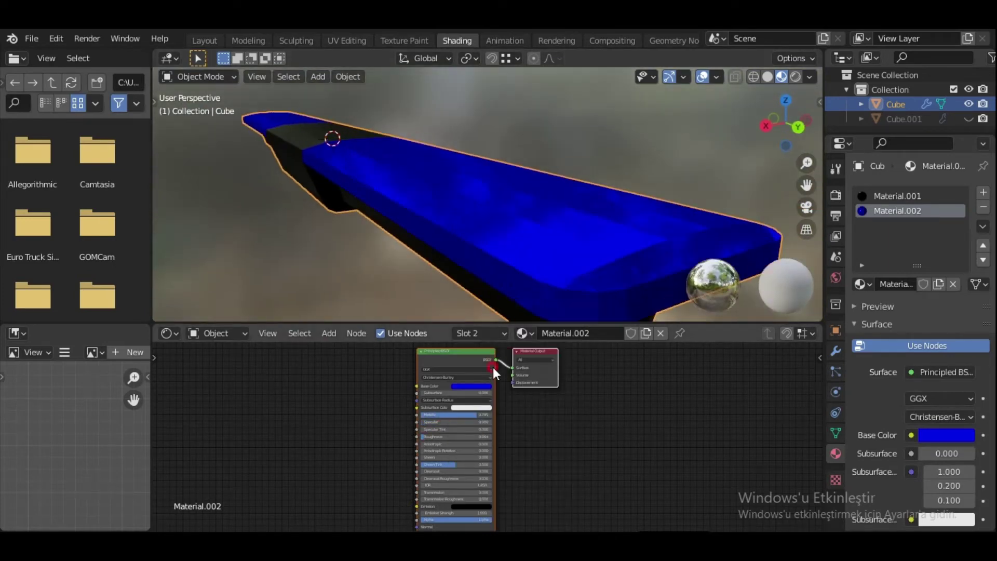
left_click(471, 386)
left_click_drag(483, 414, 444, 415)
Step: Shade the bar smooth and raise the blue material's roughness
right_click(592, 239)
left_click(457, 274)
mouse_move(457, 274)
middle_mouse_down()
mouse_move(622, 214)
mouse_move(537, 184)
mouse_move(427, 431)
middle_mouse_up()
key("Tab")
Step: Enlarge the 3D view and box-select the hole panel faces from the right view
key("Tab")
left_click_drag(427, 436, 436, 437)
mouse_move(457, 312)
middle_mouse_down()
mouse_move(499, 282)
mouse_move(645, 314)
middle_mouse_up()
left_click_drag(645, 323, 646, 364)
mouse_move(646, 363)
middle_mouse_down()
mouse_move(591, 225)
mouse_move(501, 200)
mouse_move(358, 194)
mouse_move(623, 189)
middle_mouse_up()
key("Tab")
key("KP_3")
mouse_move(681, 179)
left_mouse_down()
mouse_move(581, 210)
mouse_move(411, 196)
left_mouse_up()
Step: Add another material slot and frame the row of holes in right view
left_click(983, 192)
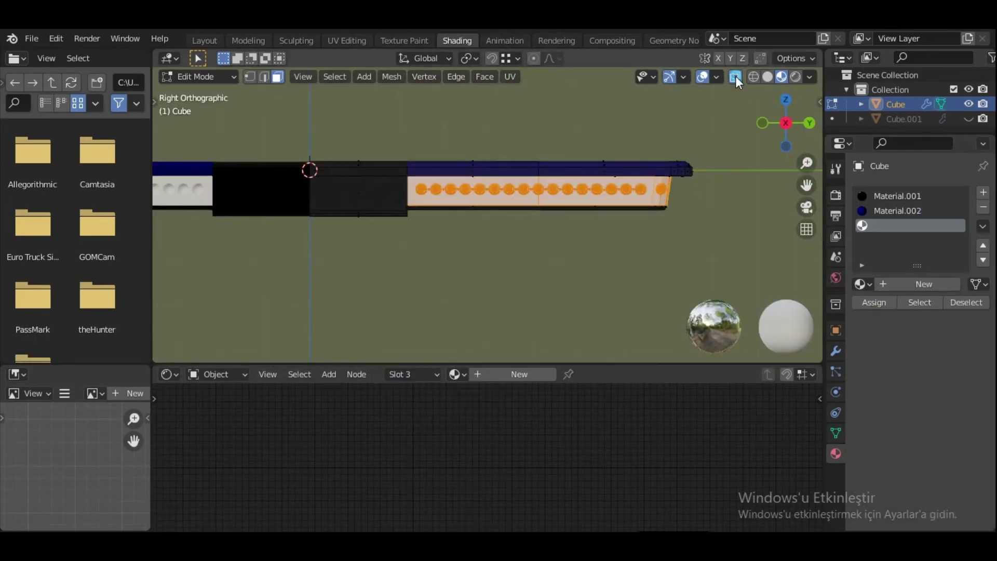
key("Tab")
mouse_move(593, 226)
middle_mouse_down()
mouse_move(513, 169)
mouse_move(576, 198)
middle_mouse_up()
key("Tab")
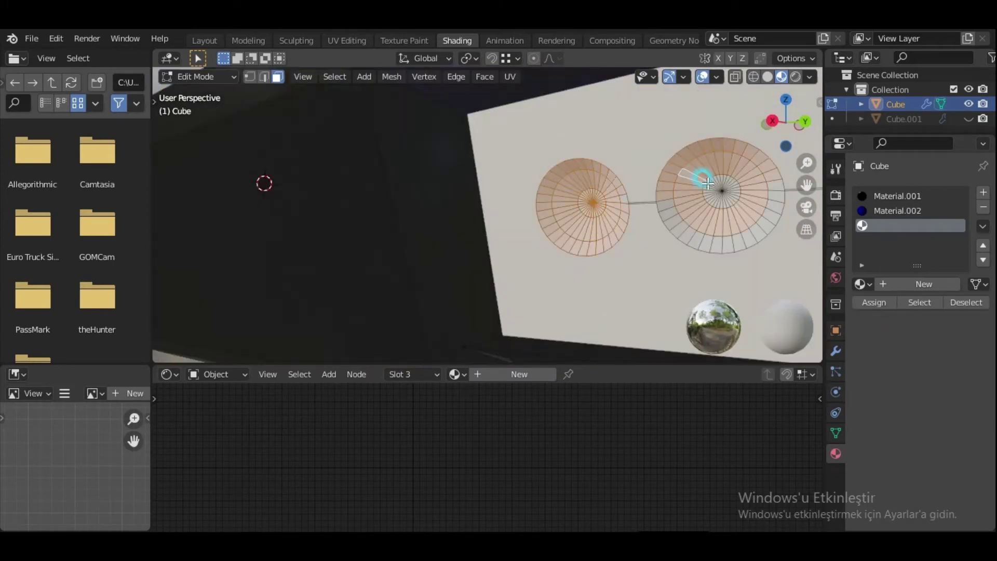
middle_click_drag(760, 177, 680, 221, "shift")
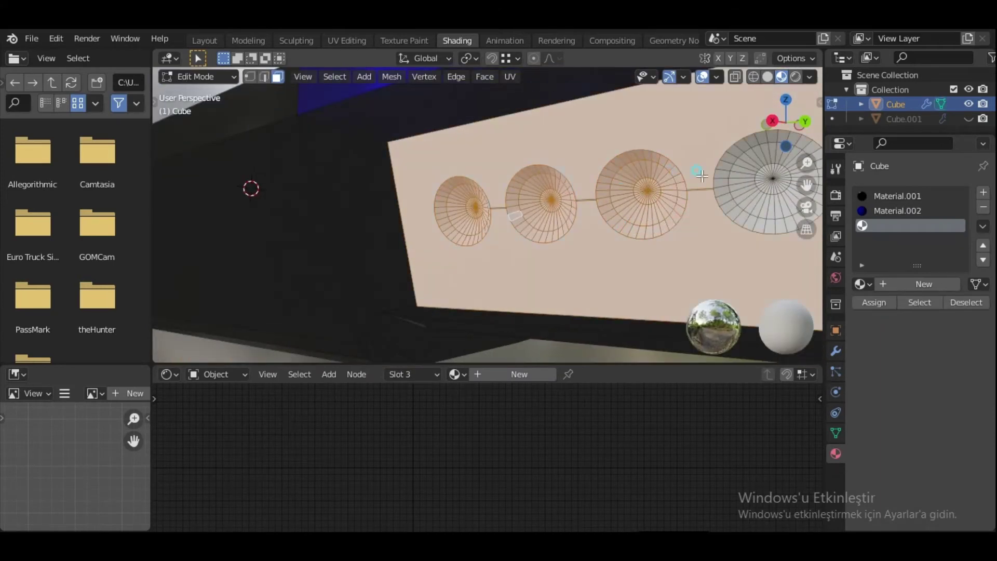
key("KP_3")
scroll(675, 223, "down", 2)
middle_click_drag(518, 229, 668, 252)
Step: Create and assign a white metallic Material.004 to the hole panel faces
left_click(983, 192)
left_click(983, 192)
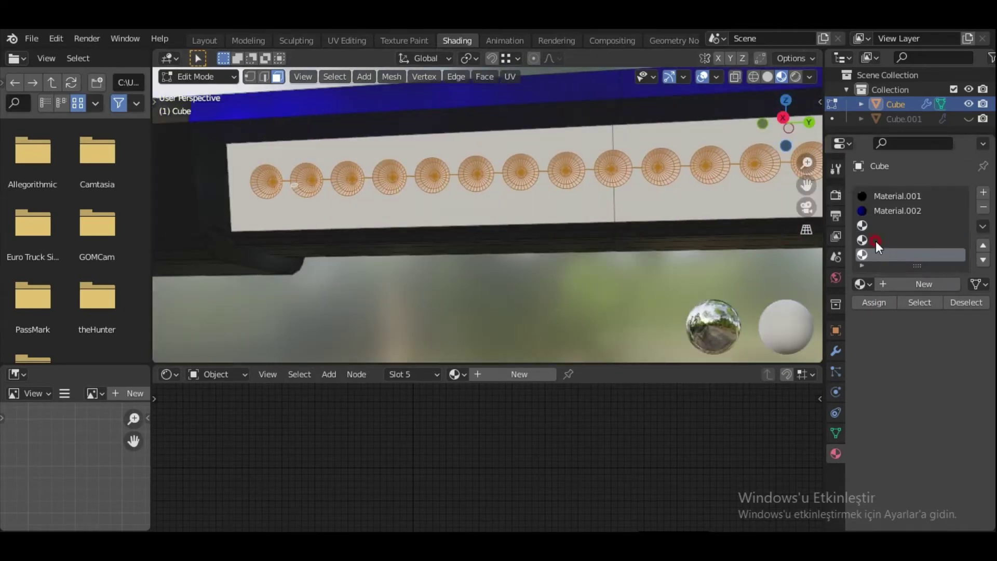
left_click(875, 241)
left_click(923, 284)
left_click(878, 225)
left_click(923, 283)
left_click(512, 367)
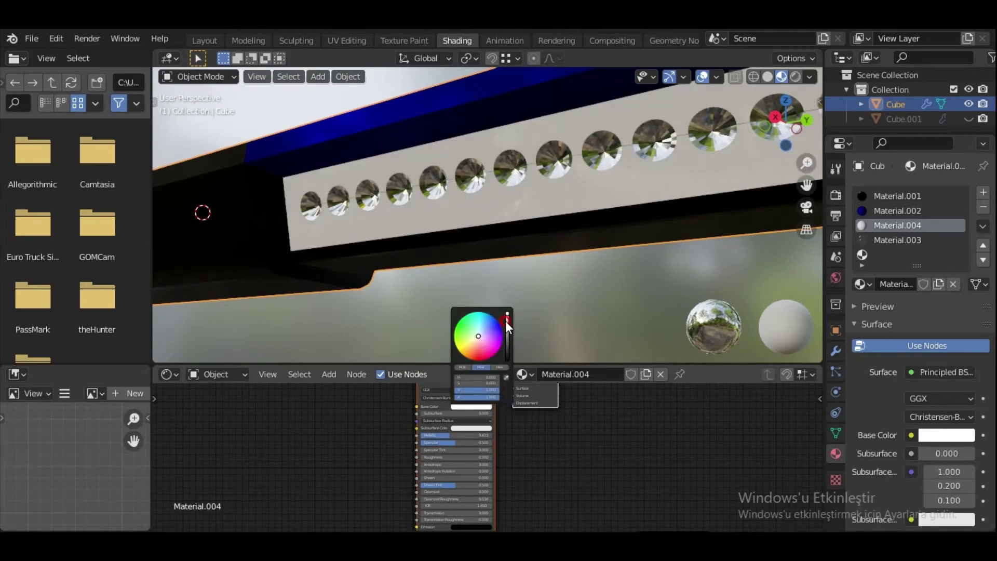
left_click_drag(431, 435, 445, 437)
Step: Select Cube.001 to give it a Glass BSDF Material.005 with roughness 0.500
scroll(594, 263, "down", 3)
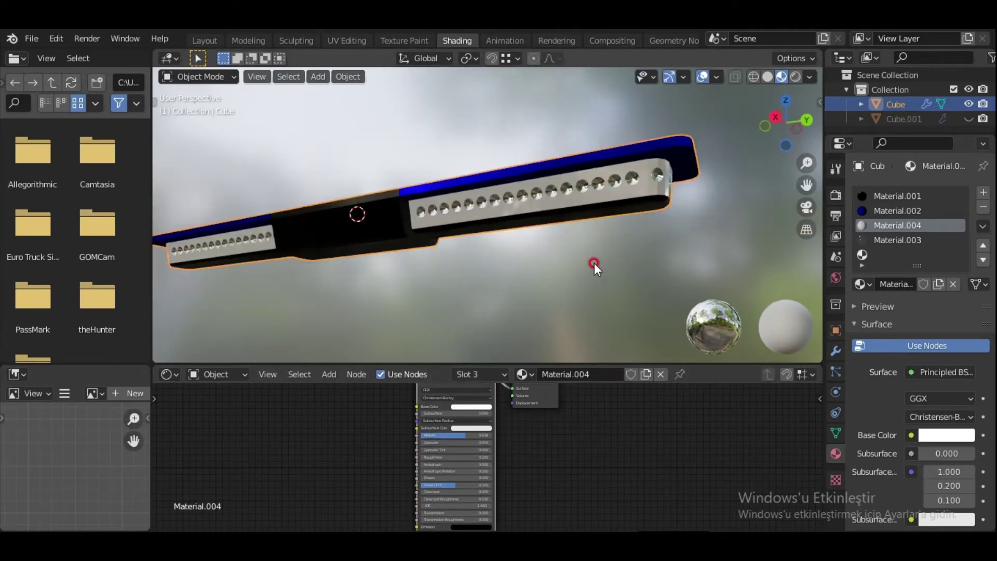
middle_click_drag(594, 263, 605, 289)
left_click(606, 223)
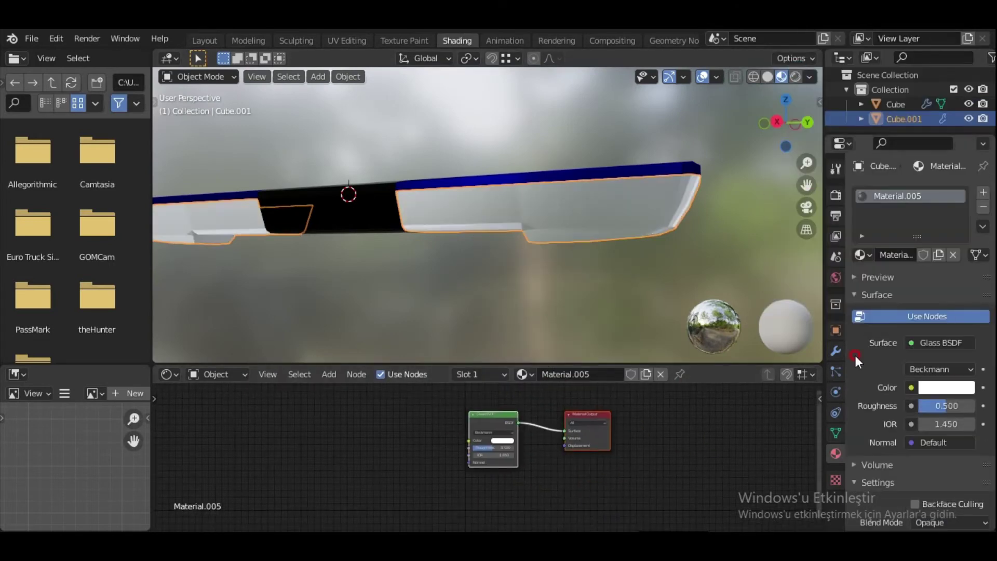
Step: Turn on Bloom and Screen Space Reflections in the render settings
left_click(835, 194)
left_click(865, 309)
left_click(865, 362)
left_click(836, 453)
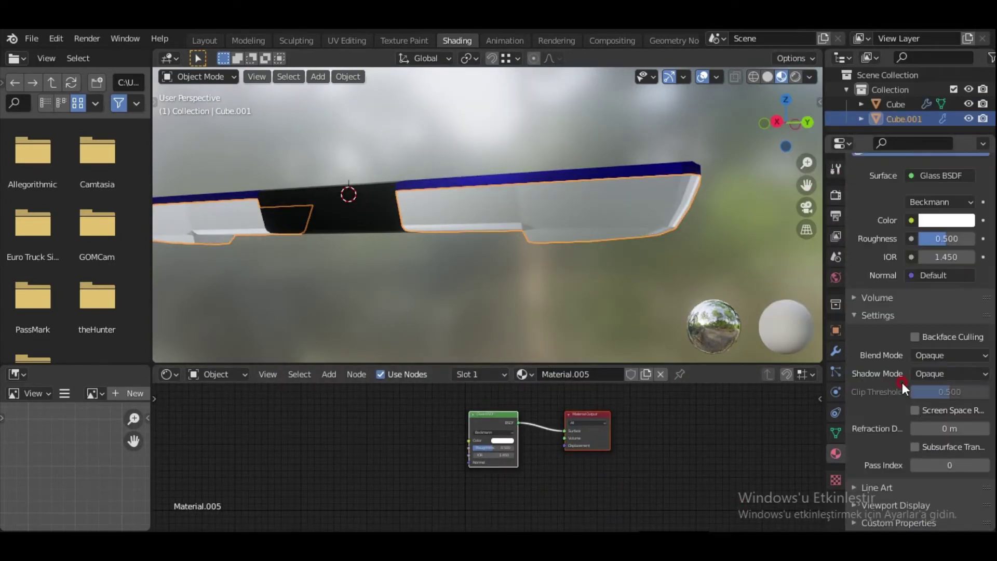
Step: Adjust the glass material's refraction depth, pass index and IOR
scroll(567, 264, "up", 3)
left_click_drag(949, 429, 961, 429)
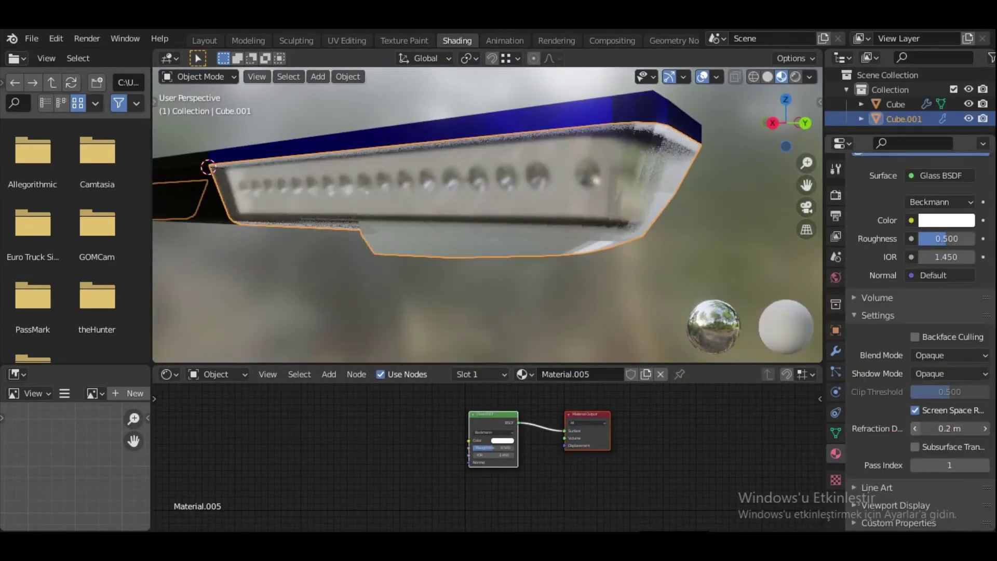
left_click_drag(949, 465, 986, 464)
scroll(921, 359, "up", 8)
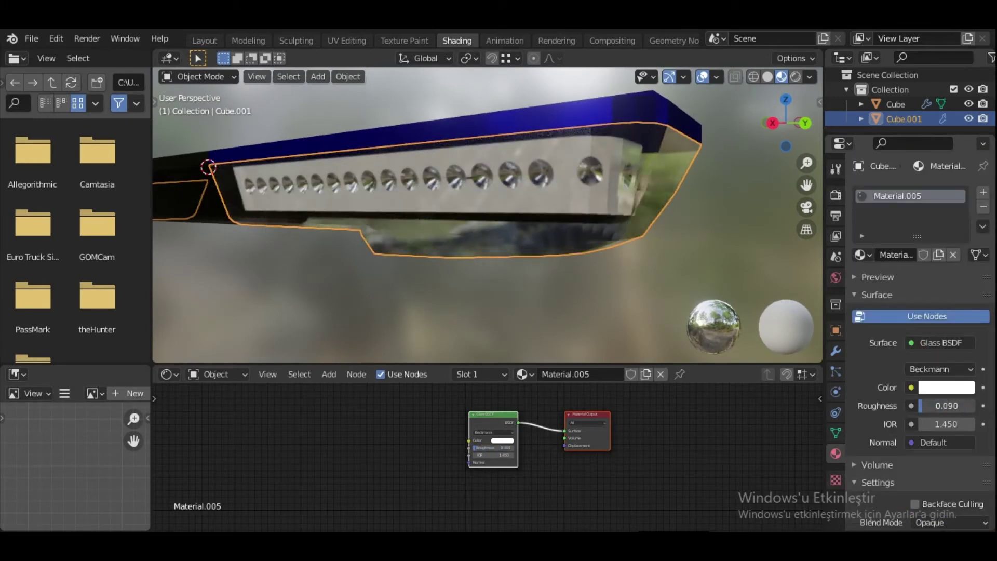
mouse_move(946, 406)
left_mouse_down()
mouse_move(924, 406)
mouse_move(973, 429)
mouse_move(963, 423)
left_mouse_up()
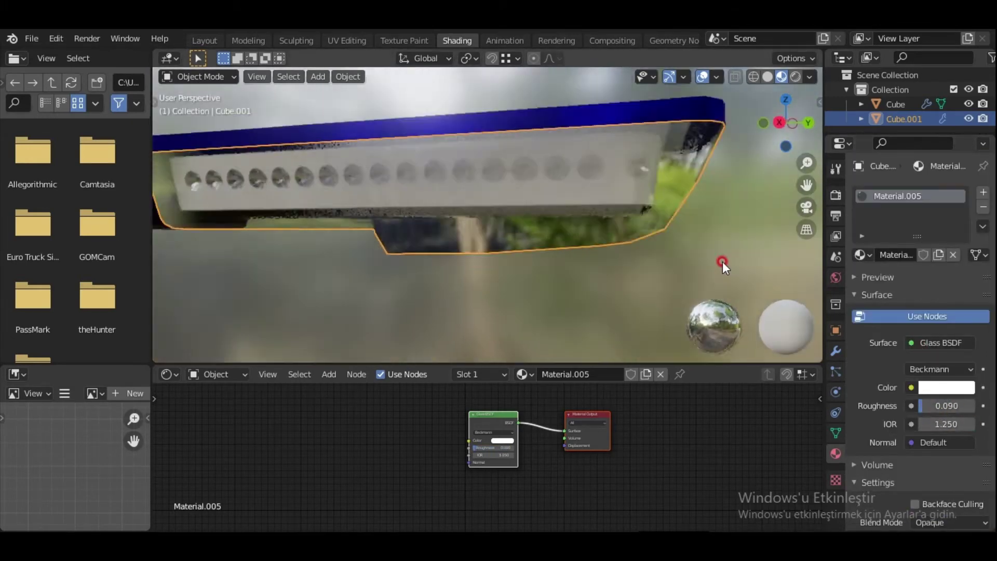
scroll(480, 235, "up", 5)
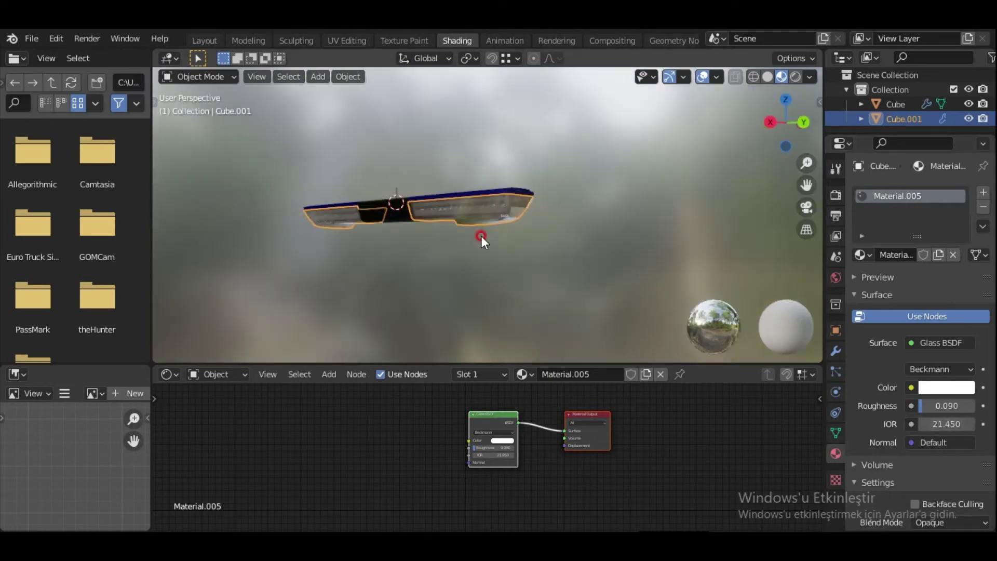
mouse_move(946, 424)
left_mouse_down()
mouse_move(971, 424)
mouse_move(953, 424)
left_mouse_up()
mouse_move(567, 236)
middle_mouse_down()
mouse_move(599, 179)
mouse_move(675, 208)
middle_mouse_up()
Step: Show the material preview sphere and reset the glass refraction depth
left_click(940, 277)
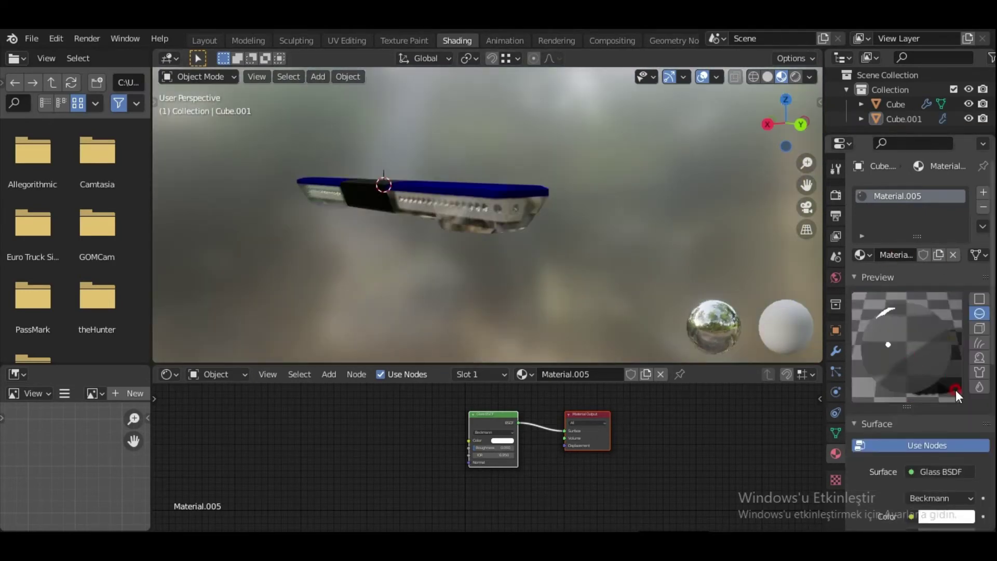
scroll(935, 442, "down", 4)
scroll(921, 469, "down", 8)
scroll(934, 363, "up", 8)
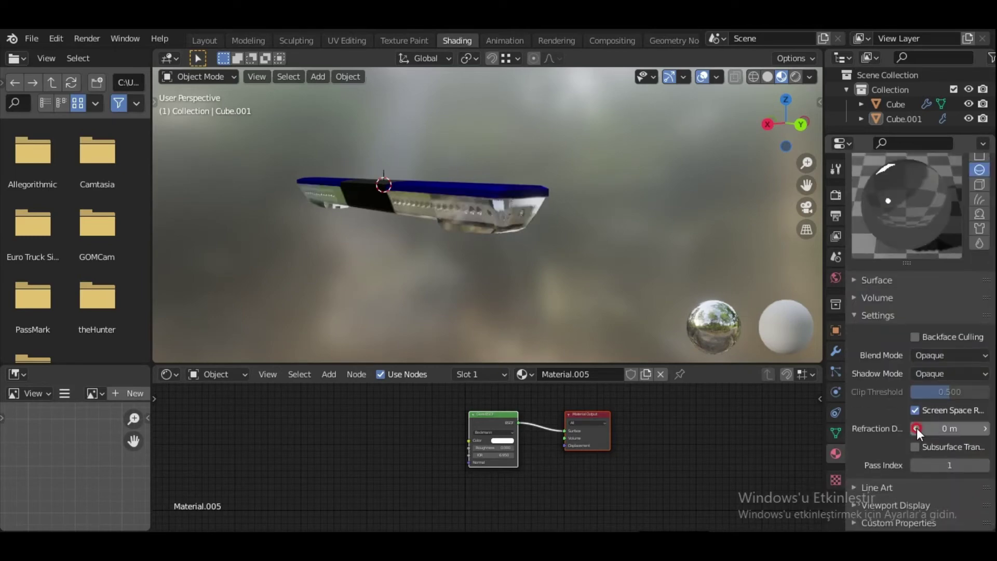
key("BackSpace")
middle_click_drag(595, 223, 571, 252)
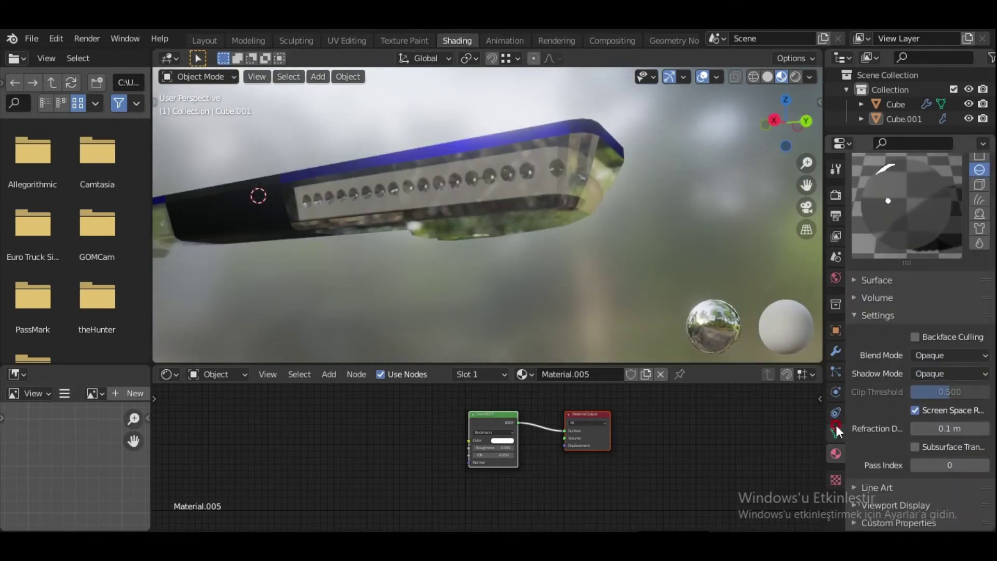
Step: Link window texture coordinates into the glass material's Normal input
left_click(835, 195)
scroll(930, 366, "up", 5)
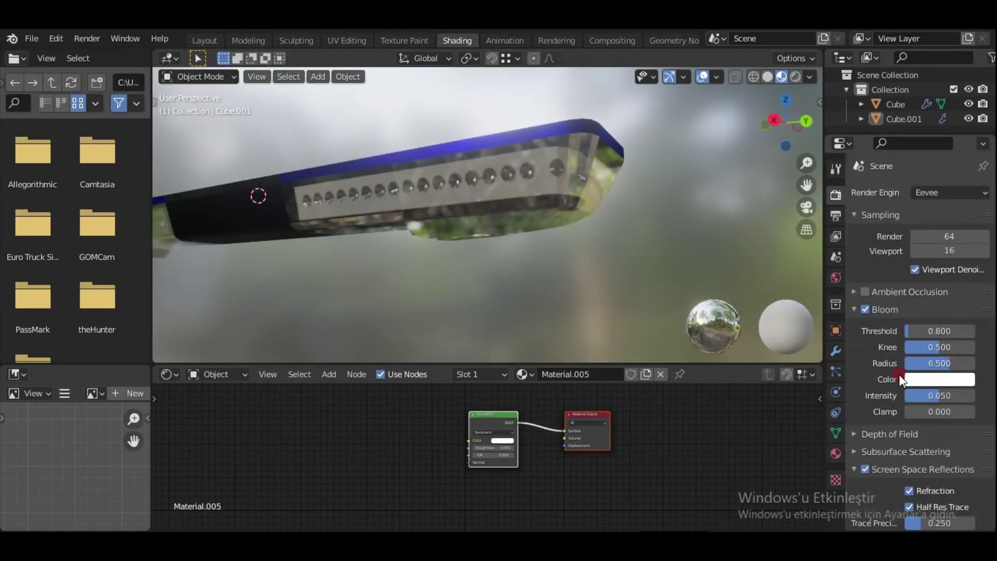
left_click(836, 454)
left_click(877, 293)
left_click(947, 442)
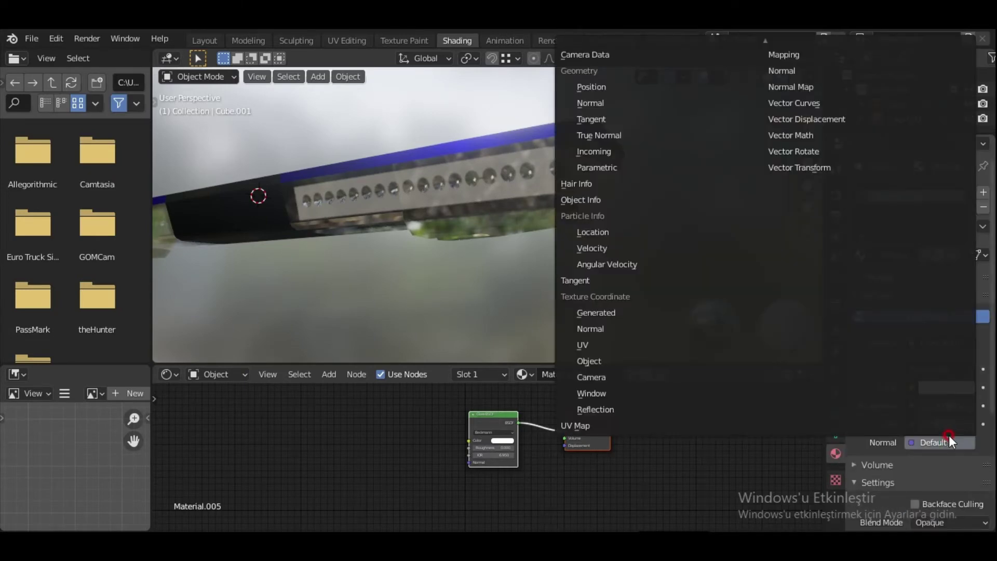
left_click(584, 392)
Step: Select the main bar Cube, check its Normals settings and enter Edit Mode
mouse_move(581, 213)
middle_mouse_down()
mouse_move(542, 252)
mouse_move(459, 261)
mouse_move(582, 262)
middle_mouse_up()
left_click(582, 262)
left_click(836, 433)
left_click(878, 444)
middle_click_drag(681, 254, 650, 232)
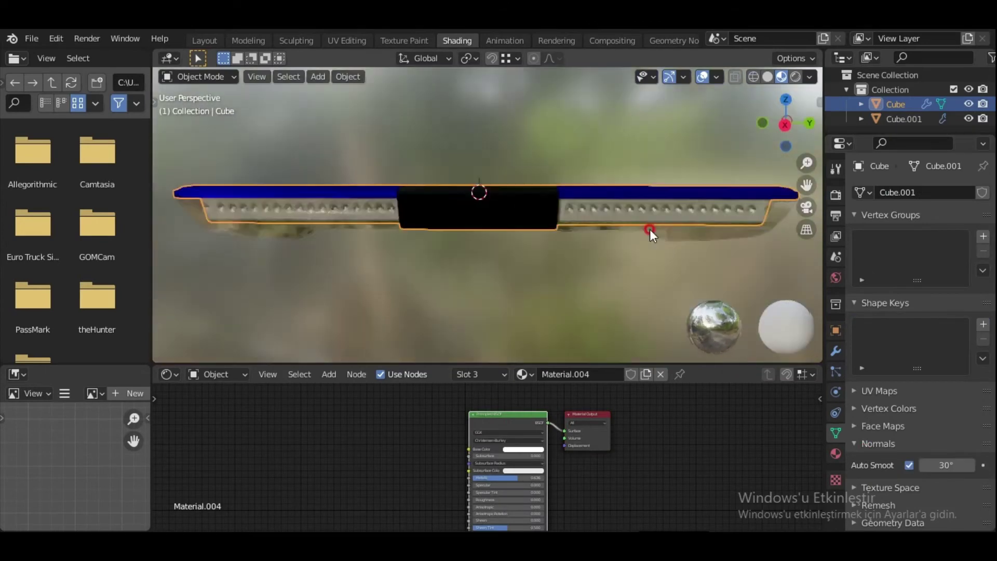
scroll(572, 249, "up", 4)
key("Tab")
mouse_move(345, 291)
middle_mouse_down()
mouse_move(535, 249)
mouse_move(452, 192)
mouse_move(523, 232)
mouse_move(585, 154)
mouse_move(553, 134)
mouse_move(584, 216)
mouse_move(623, 245)
middle_mouse_up()
Step: Add a dark red Material.006 slot to Cube, then return to Layout's render settings
left_click(836, 453)
left_click(945, 206)
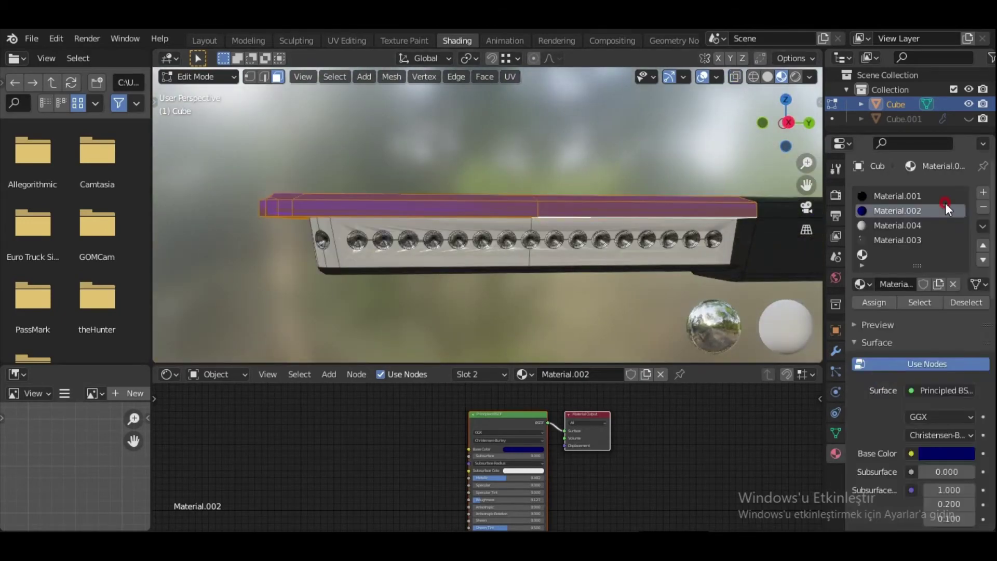
left_click(983, 192)
left_click(942, 285)
left_click(524, 449)
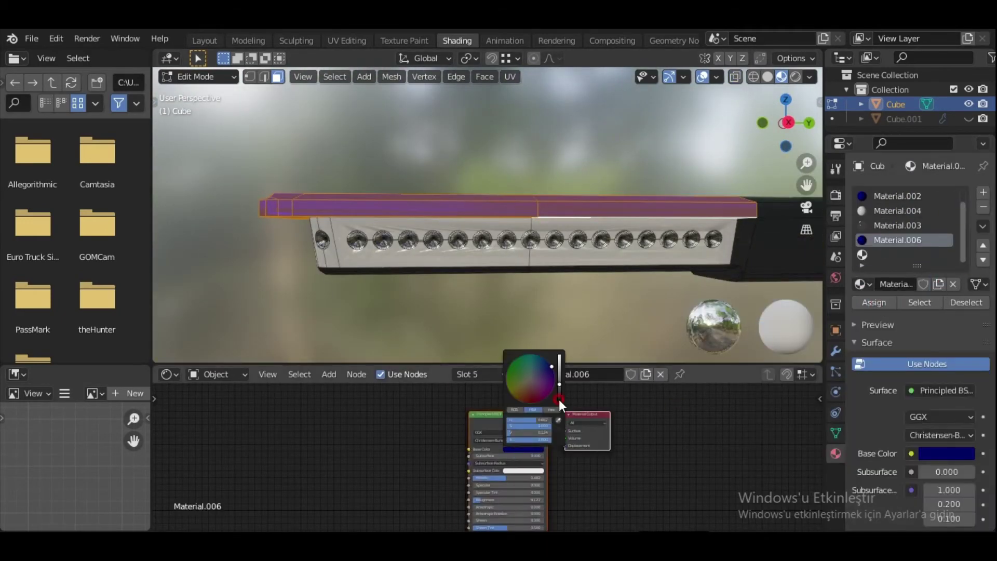
left_click_drag(559, 400, 532, 400)
key("Tab")
mouse_move(556, 292)
middle_mouse_down()
mouse_move(597, 244)
mouse_move(490, 244)
mouse_move(411, 192)
mouse_move(510, 231)
middle_mouse_up()
key("ctrl+Page_Up")
left_click(835, 265)
Step: Set the render device to GPU Compute and add a Sun light above the bar
left_click(951, 299)
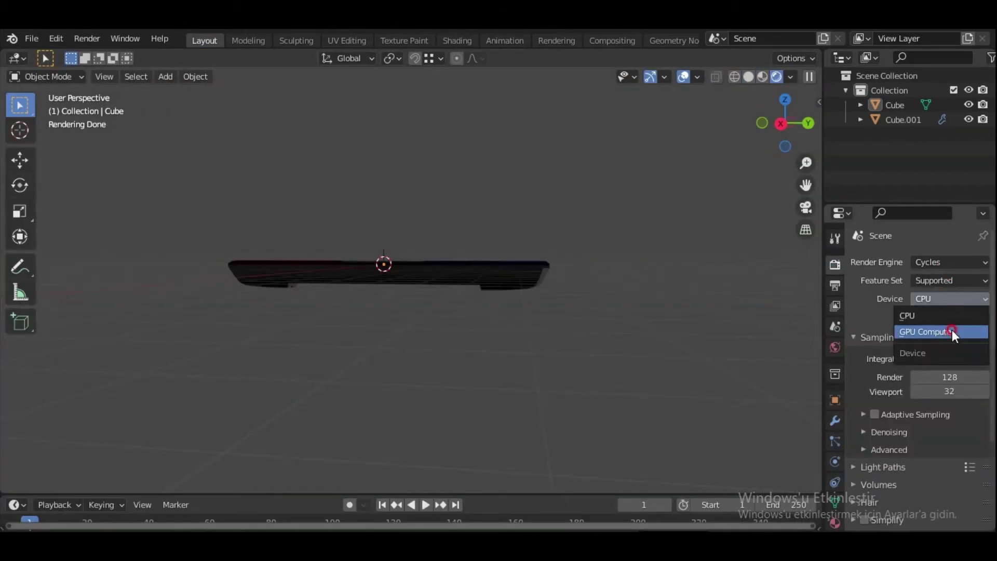
left_click(952, 332)
key("shift+a")
left_click(558, 439)
key("g")
key("g")
mouse_move(517, 345)
middle_mouse_down()
mouse_move(530, 367)
mouse_move(399, 330)
mouse_move(475, 316)
mouse_move(571, 270)
middle_mouse_up()
left_click(529, 367)
Step: Add a camera aligned to the current view and adjust its framing of the bar
left_click_drag(940, 359, 971, 358)
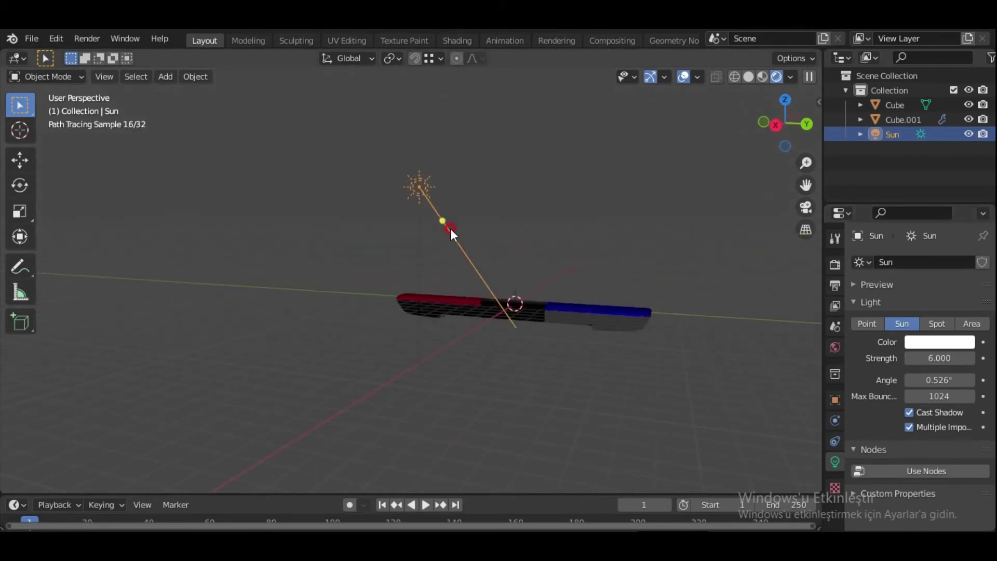
middle_click_drag(499, 328, 614, 364)
key("shift+a")
left_click(594, 388)
key("ctrl+alt+KP_0")
key("n")
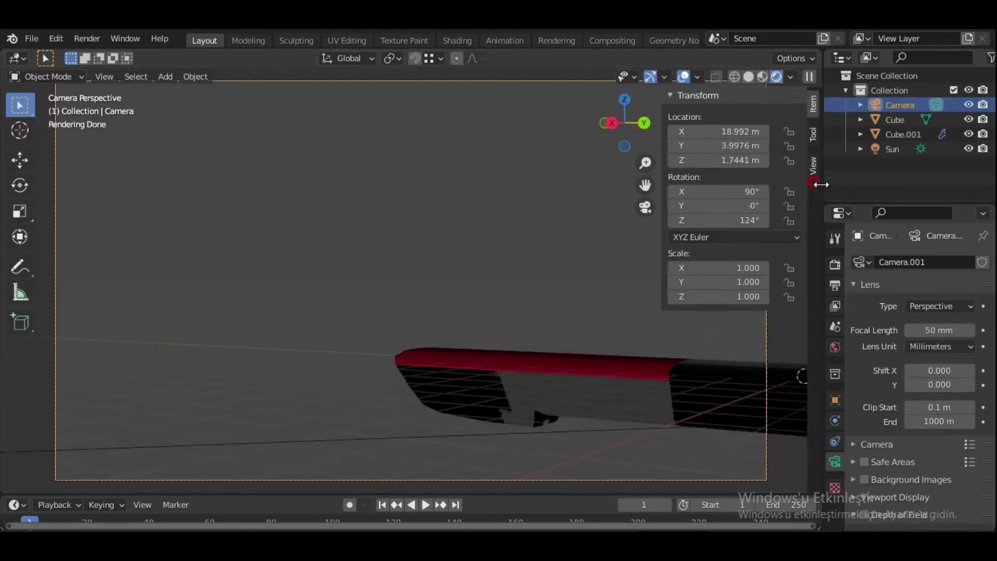
left_click_drag(820, 185, 831, 184)
middle_click_drag(571, 248, 619, 268)
Step: Raise the Sun light's strength in its light settings
left_click(834, 239)
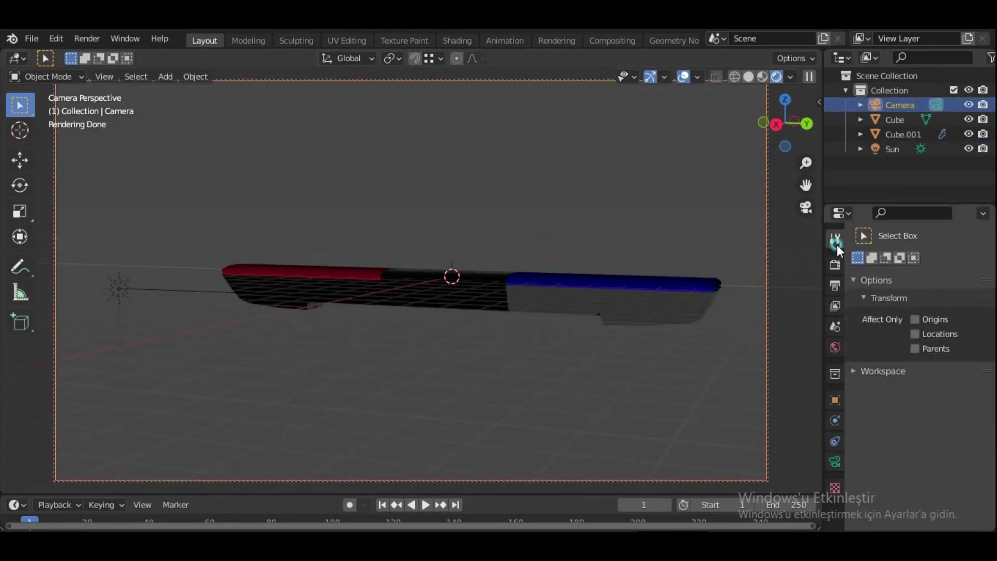
left_click(835, 265)
left_click(892, 149)
left_click(835, 461)
double_click(947, 358)
key("Return")
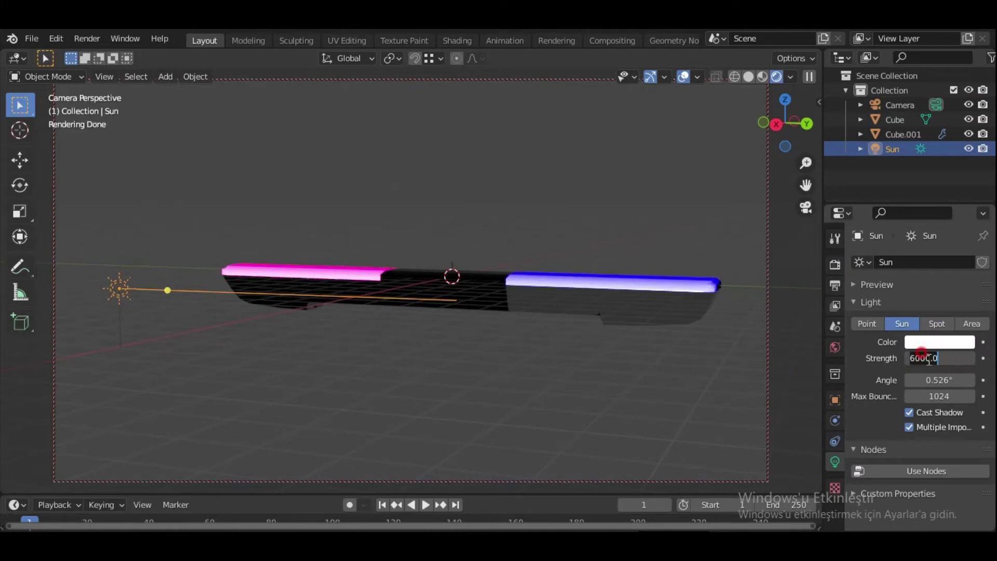
key("Return")
Step: Check the Freestyle render settings and render a test image with F12
left_click(835, 265)
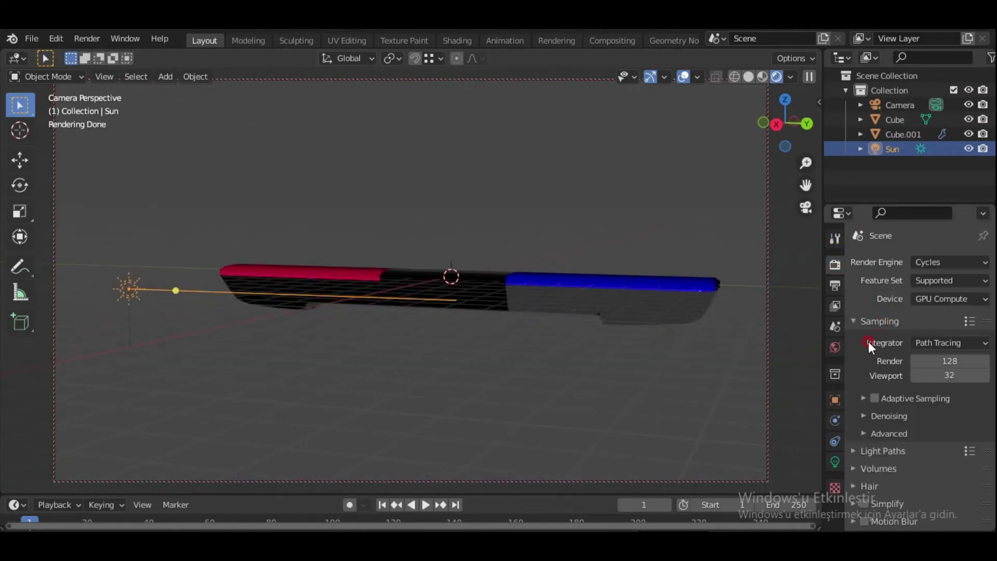
scroll(864, 416, "down", 5)
left_click(897, 506)
left_click(887, 437)
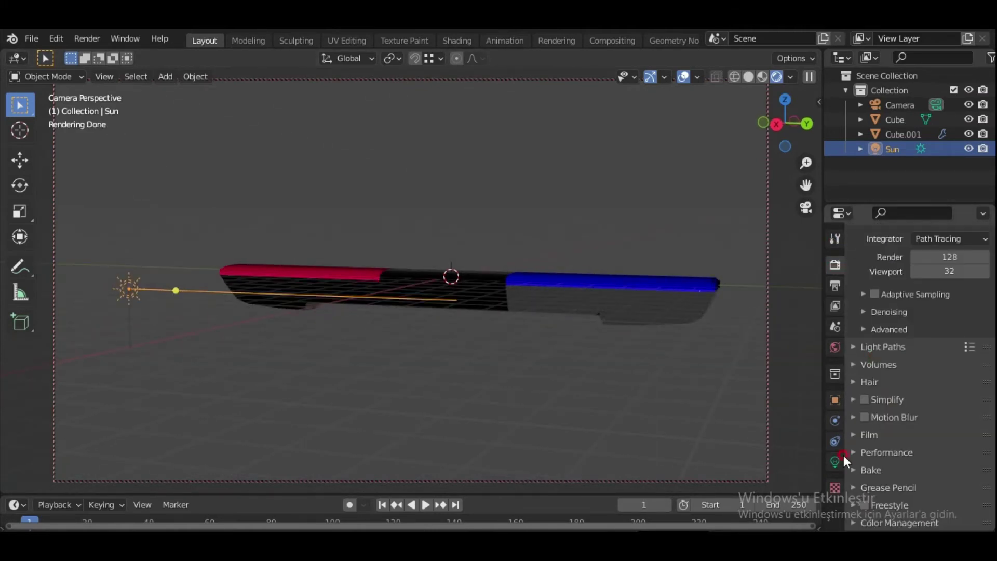
key("F12")
key("Escape")
Step: Select the main bar Cube and hide every other object with Shift+H
mouse_move(724, 179)
middle_mouse_down()
mouse_move(522, 372)
mouse_move(416, 261)
mouse_move(384, 151)
middle_mouse_up()
left_click(359, 189)
key("shift+h")
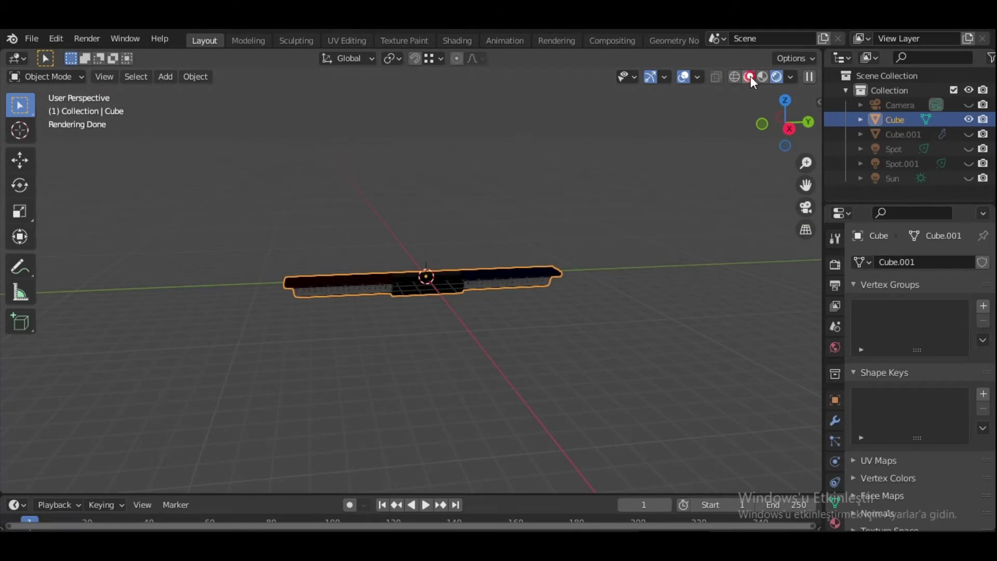
Step: Switch the viewport to Solid shading and tilt the view toward the bar
left_click(750, 76)
scroll(482, 283, "up", 1)
scroll(484, 277, "up", 4)
scroll(486, 292, "up", 2)
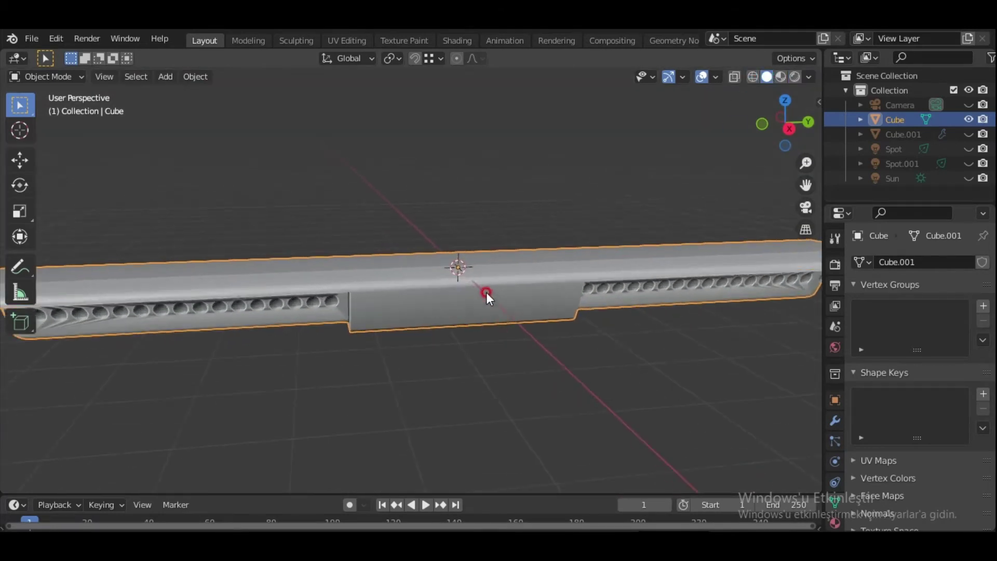
scroll(486, 292, "up", 1)
mouse_move(485, 300)
middle_mouse_down()
mouse_move(504, 280)
mouse_move(504, 244)
mouse_move(509, 411)
middle_mouse_up()
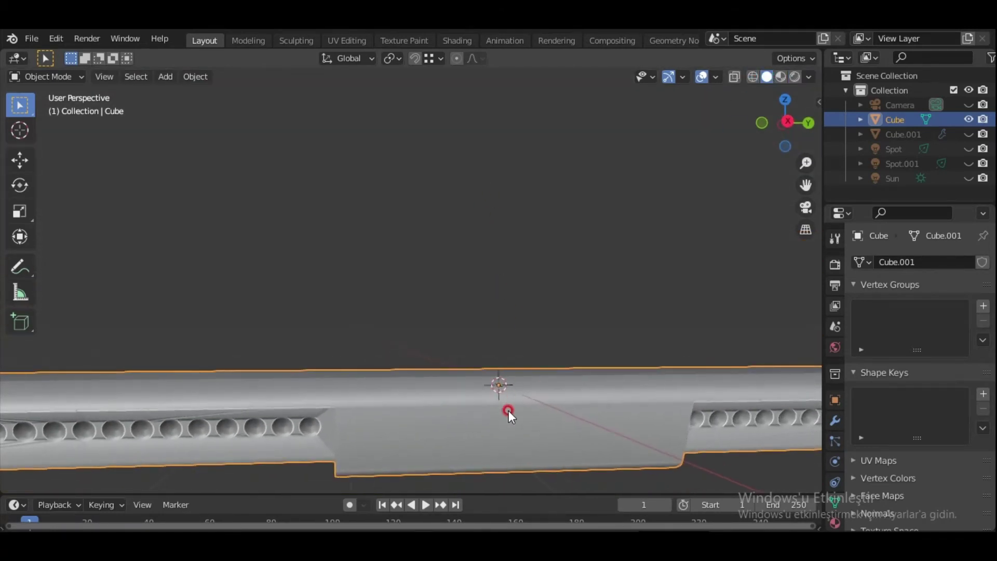
Step: Add a Text object and rotate it 90° to stand upright
key("shift+a")
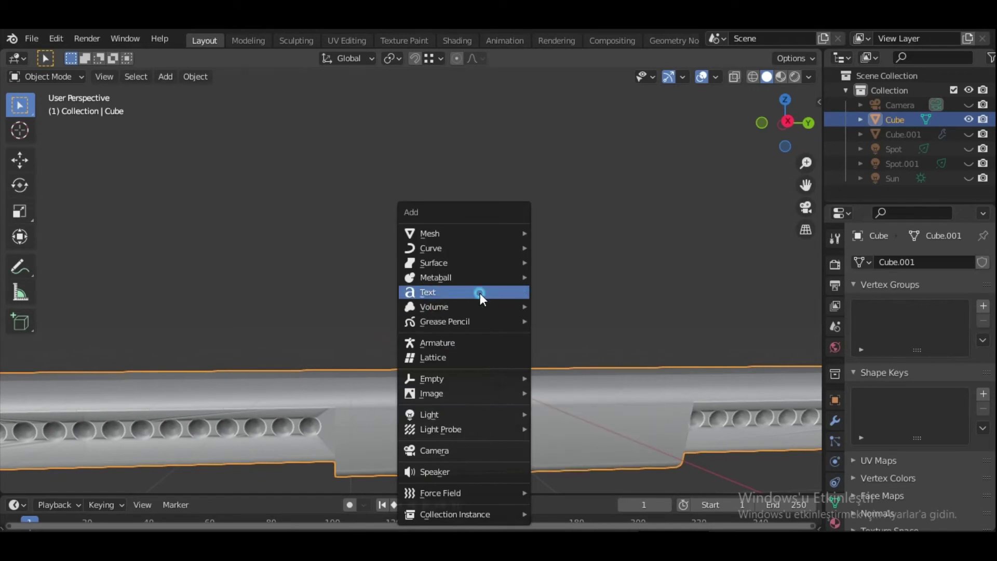
left_click(480, 293)
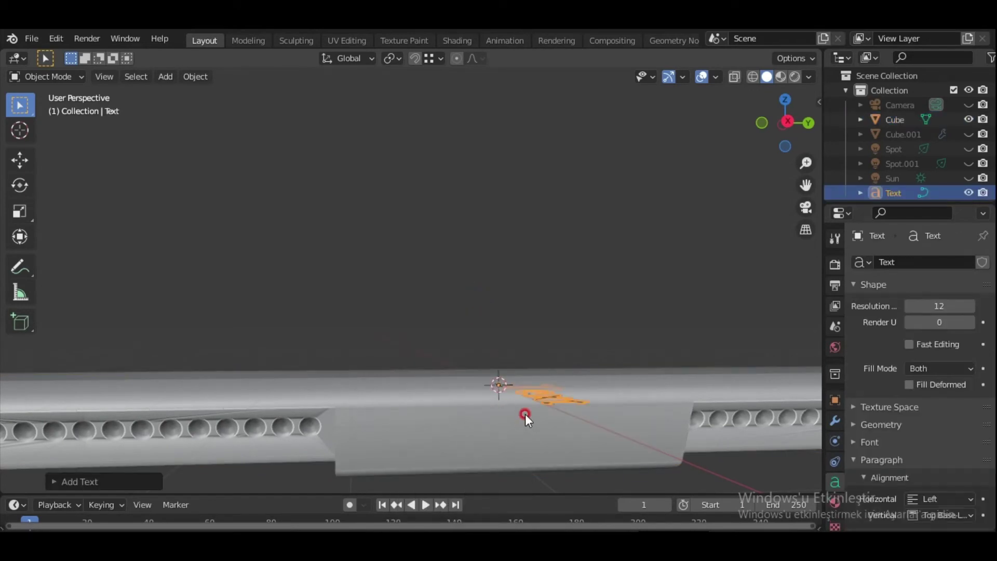
type("r")
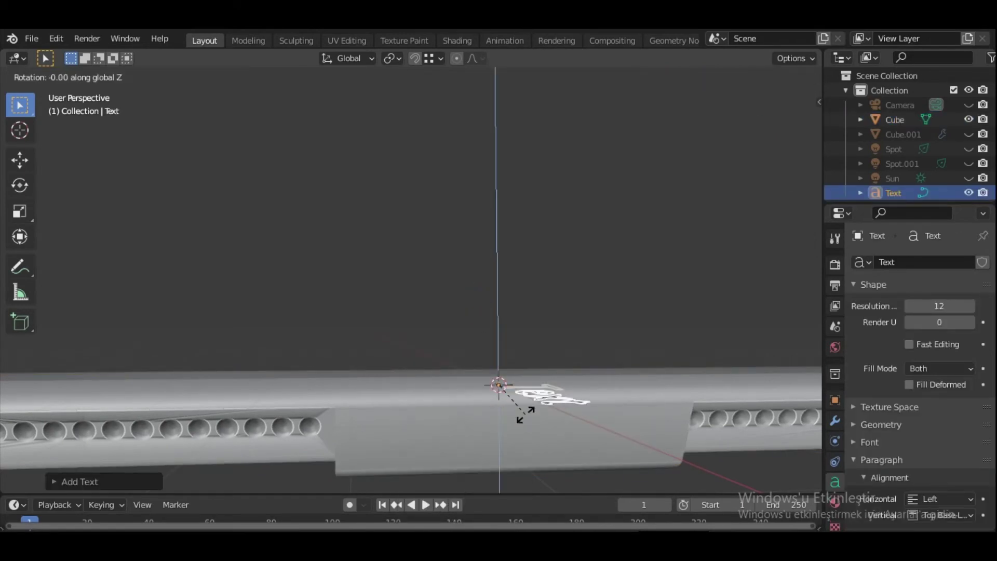
type("90")
left_click(525, 413)
type("r")
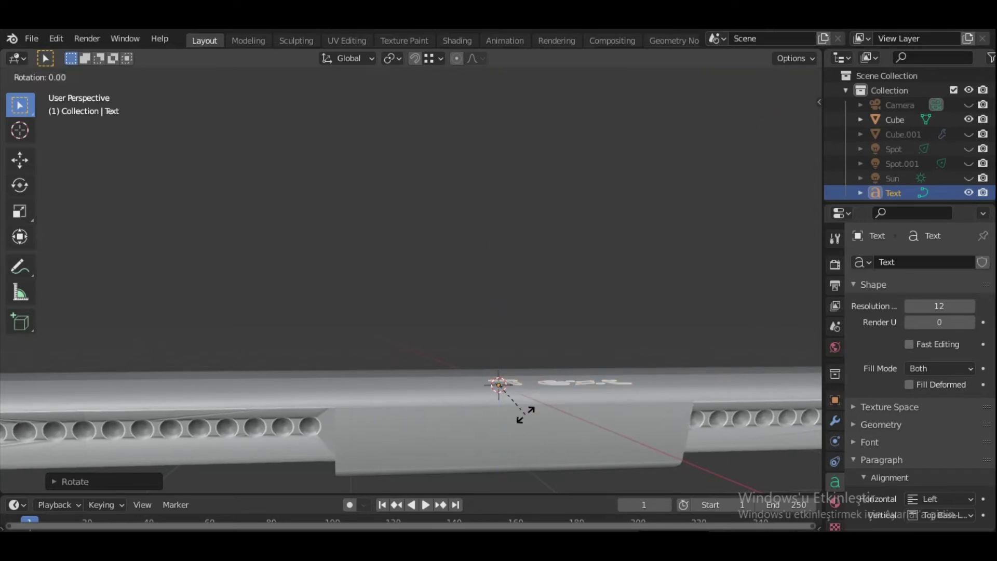
type("y0")
left_click(525, 413)
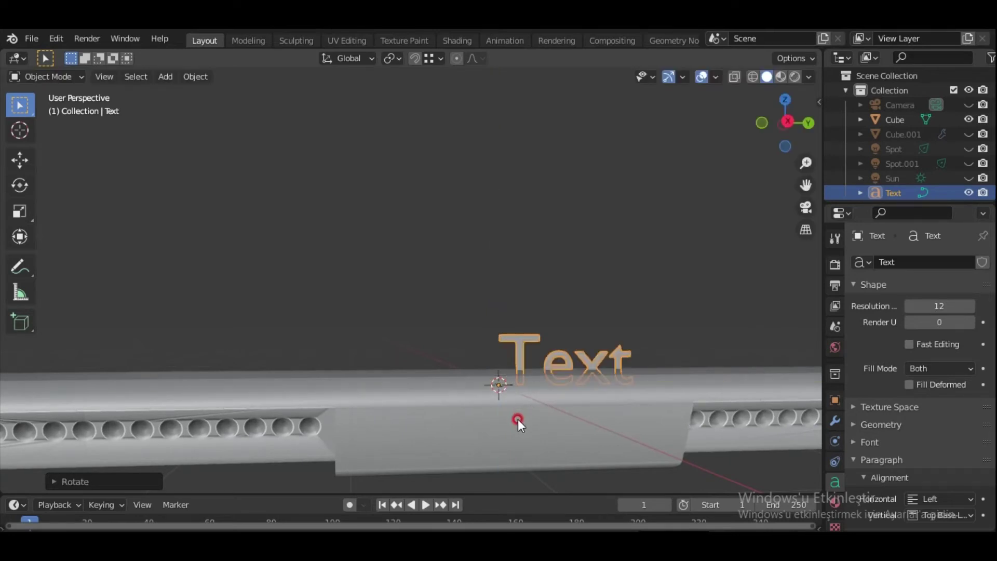
Step: In right-side view, move the text onto the bar's centre panel and scale it down
key("KP_1")
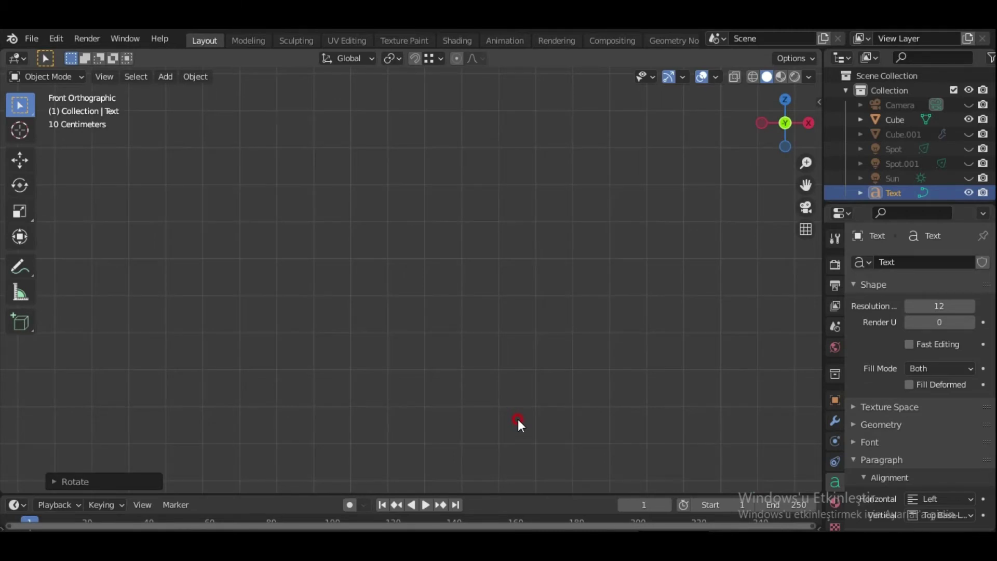
key("KP_3")
scroll(494, 383, "up", 3)
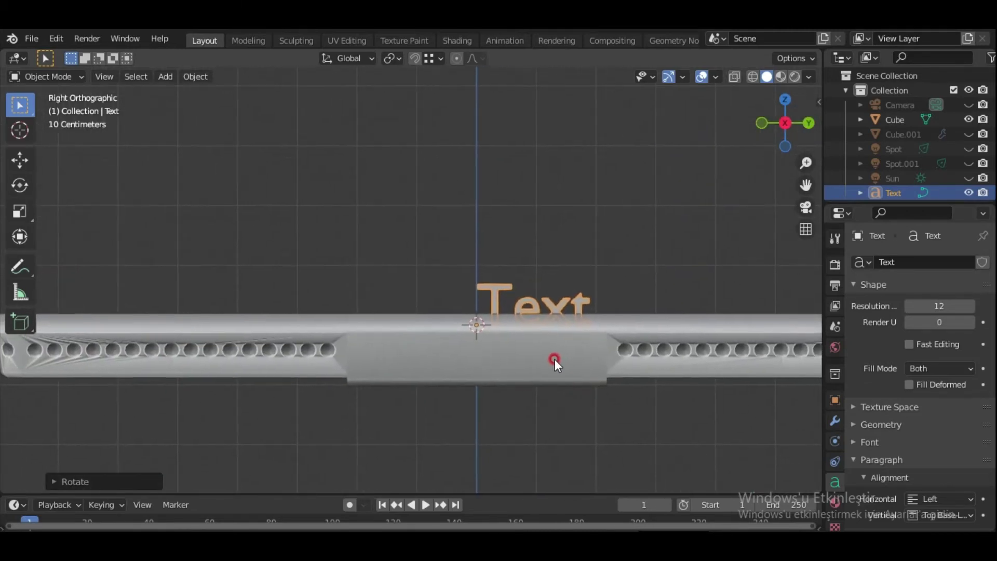
key("g")
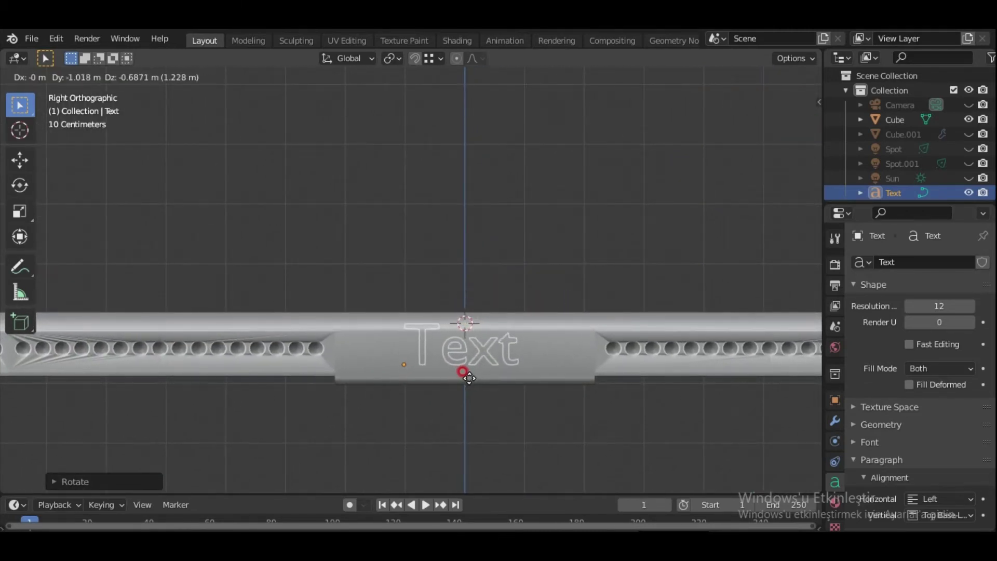
left_click(466, 380)
key("s")
left_click(464, 410)
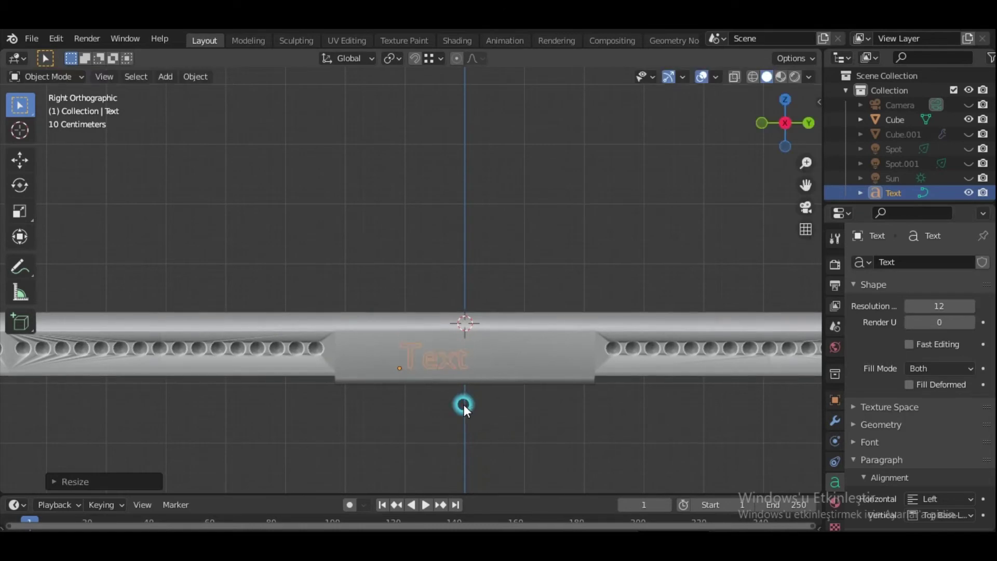
key("g")
left_click(484, 399)
key("Tab")
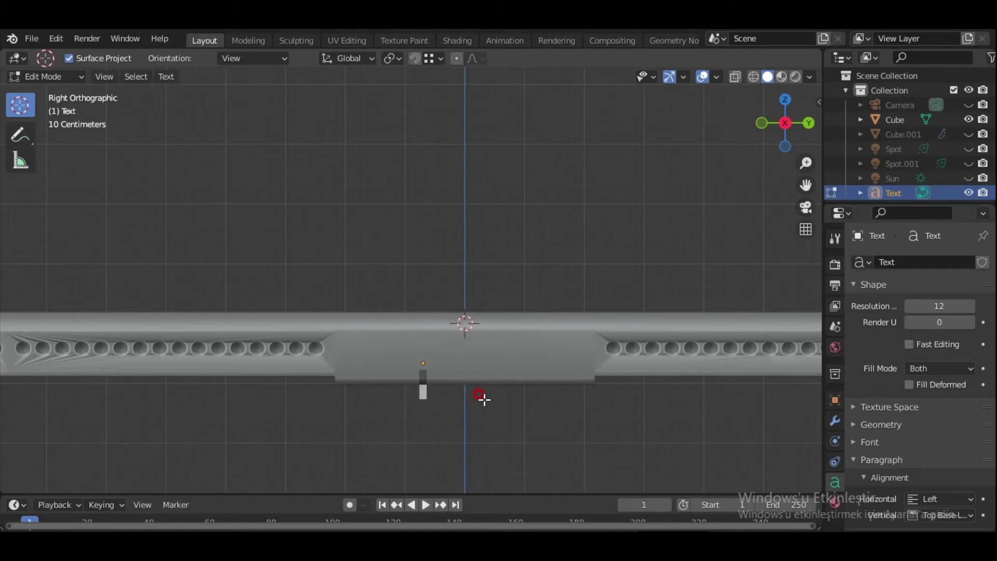
Step: Replace the default text with the word 'Armas' and exit text editing
key("ctrl+v")
key("Tab")
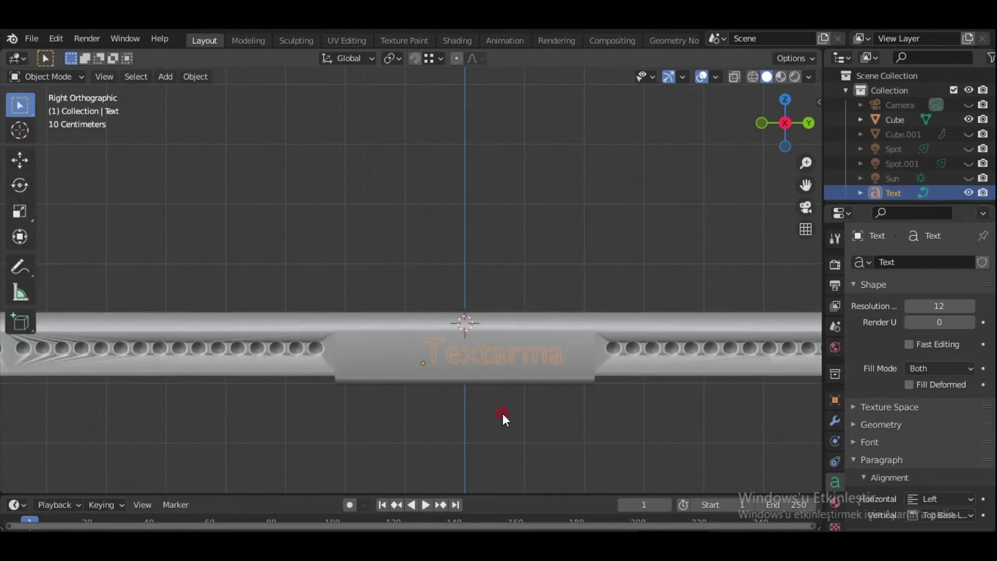
key("Tab")
key("BackSpace")
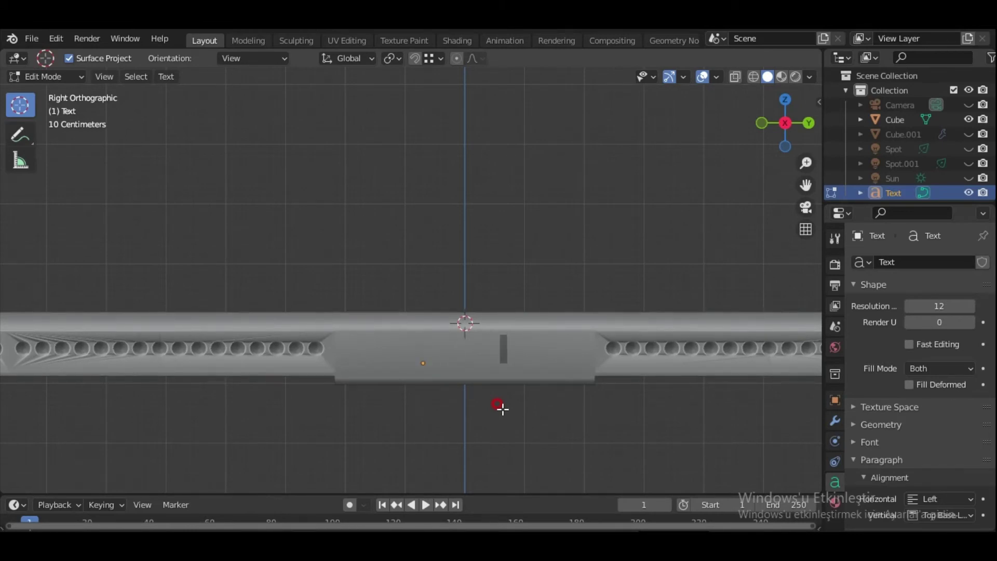
key("BackSpace")
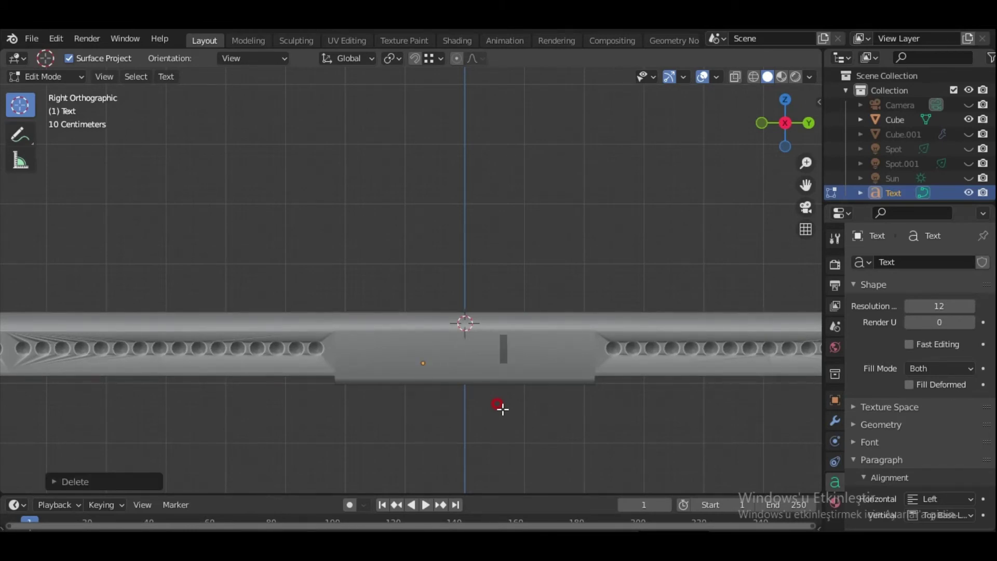
key("Tab")
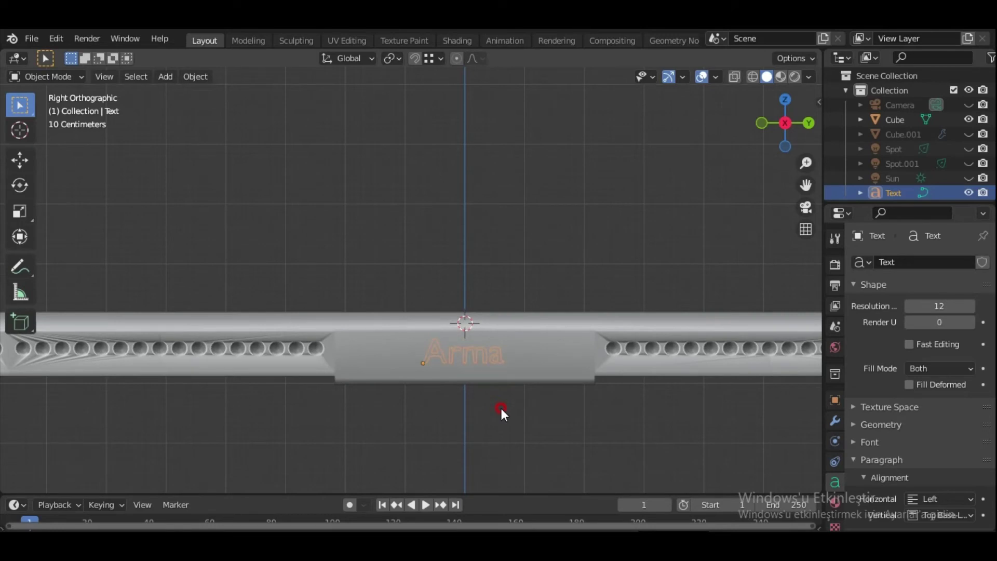
key("Tab")
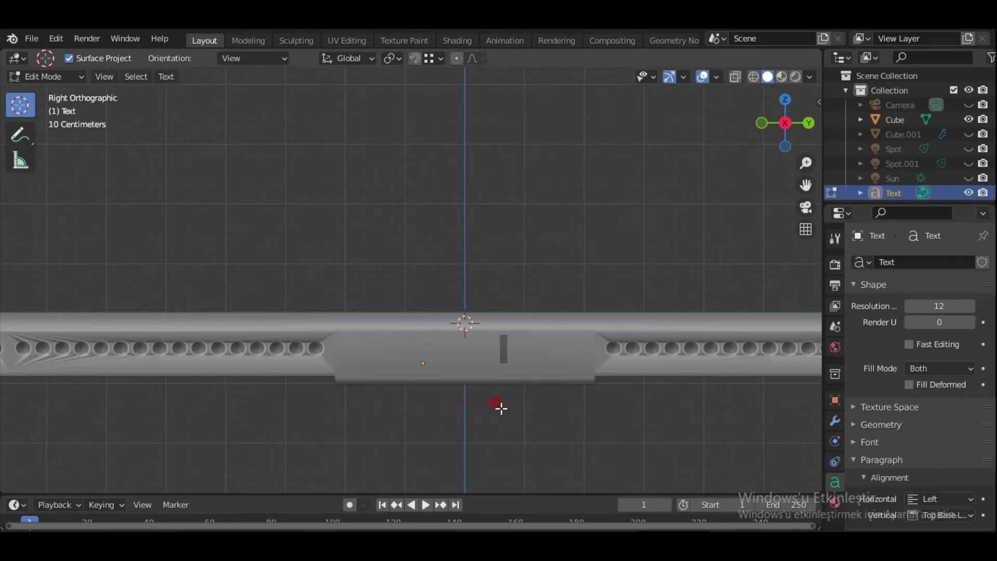
key("Tab")
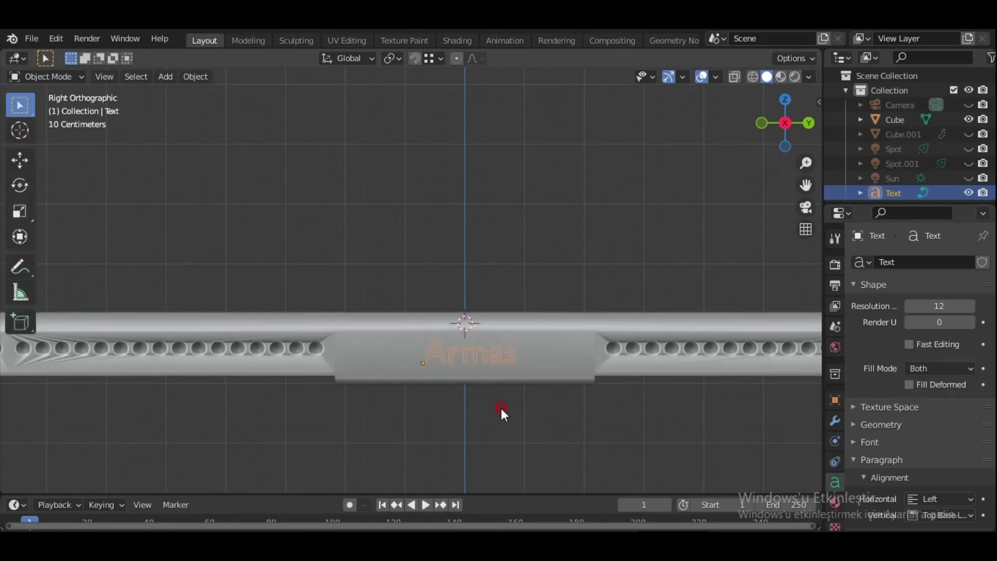
Step: In Back Orthographic view, move the Armas text along the X axis
scroll(502, 391, "up", 2)
scroll(512, 375, "up", 3)
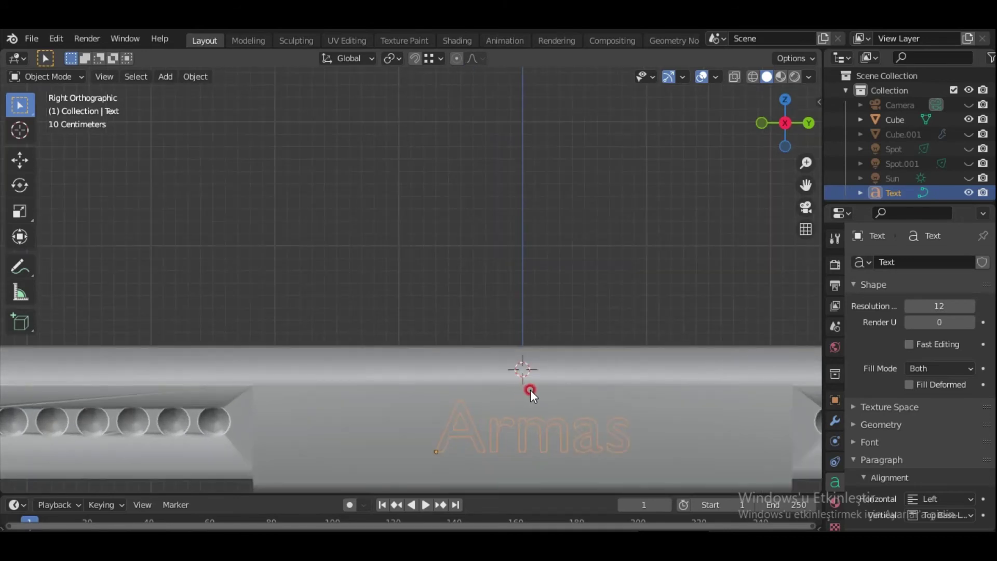
middle_click_drag(531, 390, 450, 266, "shift")
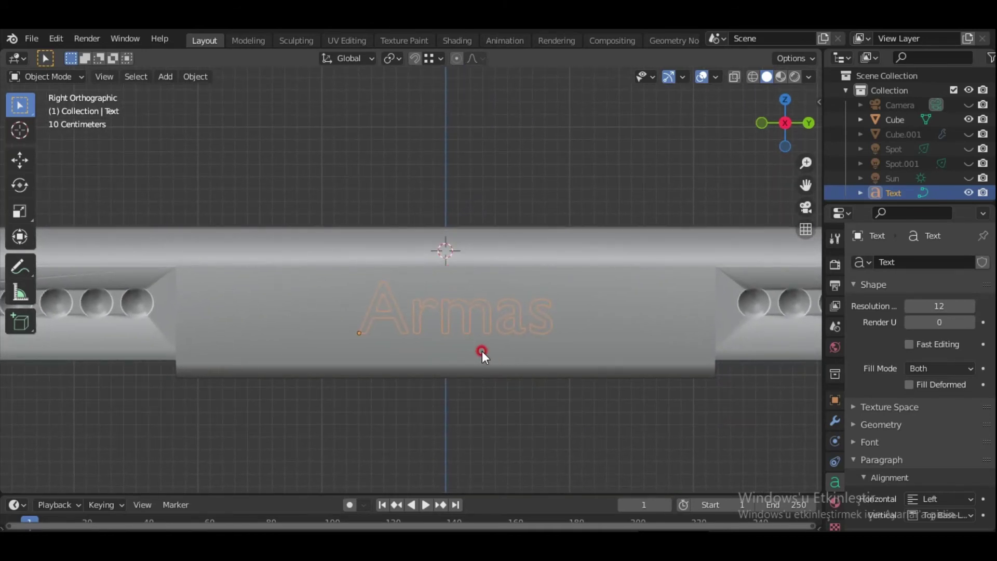
key("ctrl+KP_1")
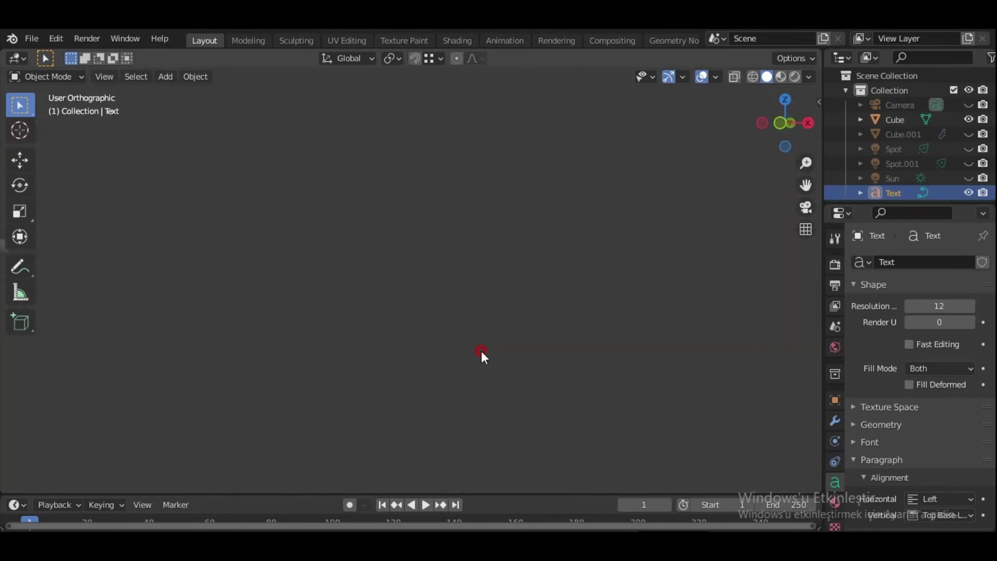
middle_click_drag(481, 350, 551, 367, "shift")
middle_click_drag(604, 341, 510, 351, "shift")
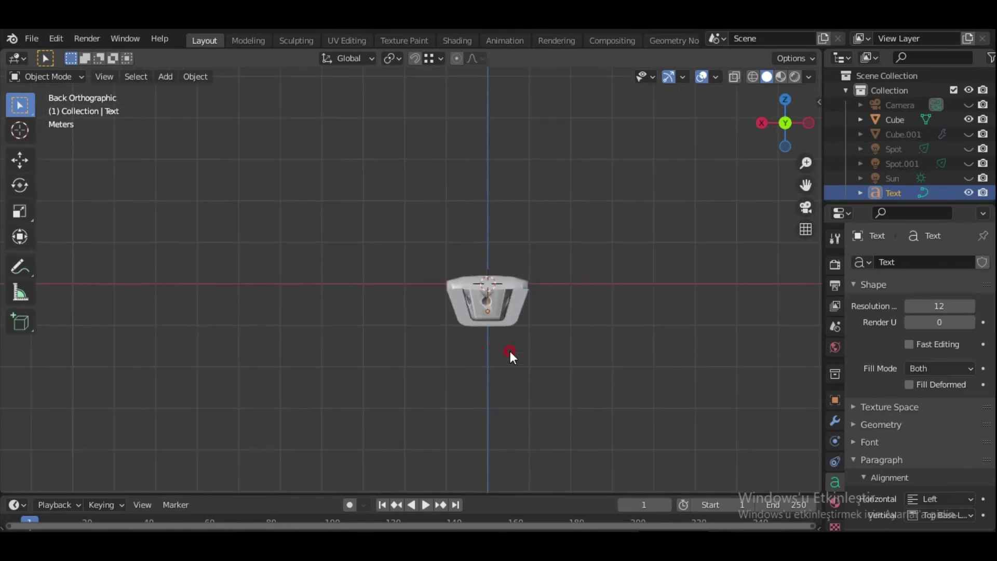
scroll(575, 402, "up", 5)
middle_click_drag(691, 458, 663, 382, "shift")
key("g")
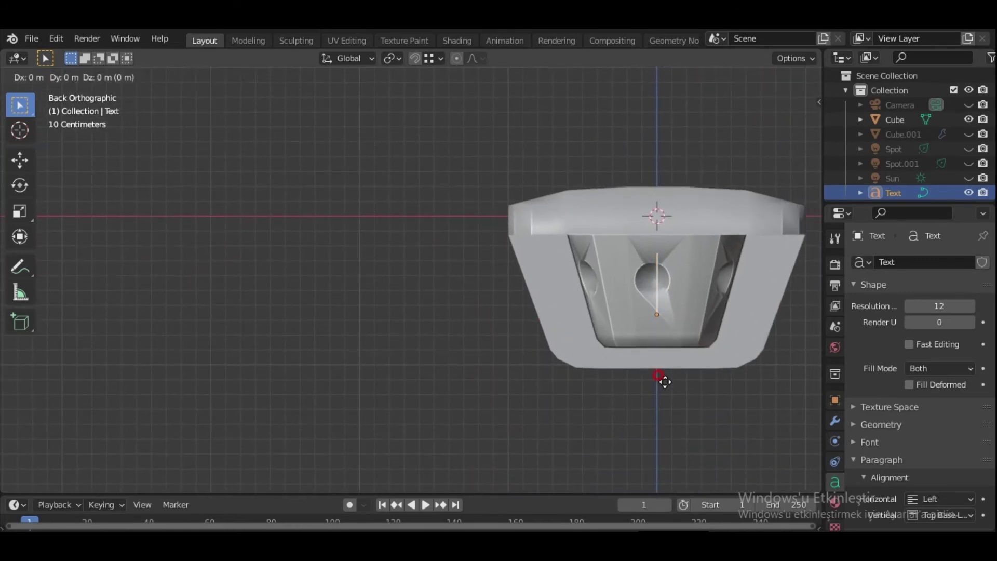
key("x")
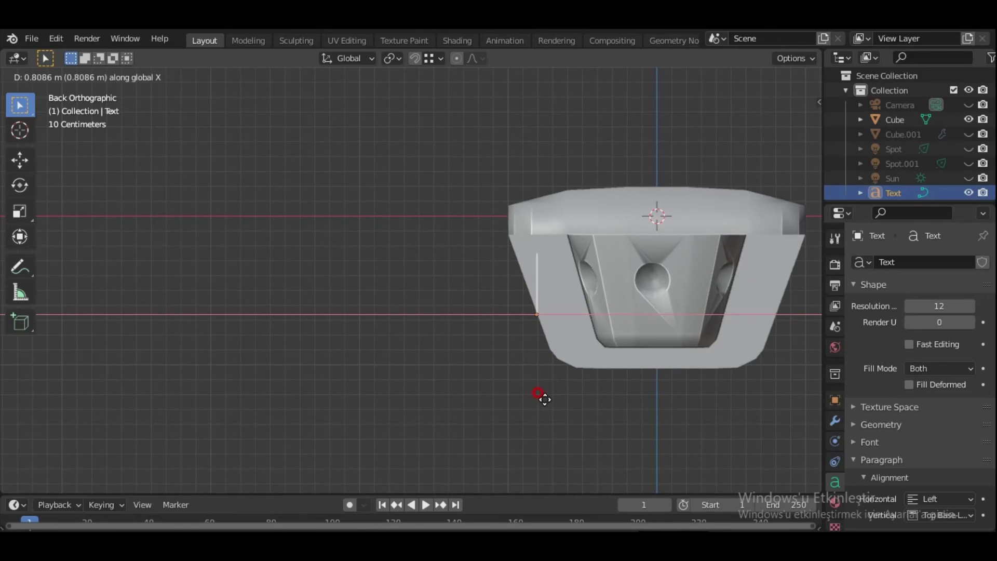
left_click(544, 398)
Step: Nudge the text further along X and rotate it about -19.8° to match the slanted face
scroll(597, 372, "up", 5)
mouse_move(596, 372)
middle_mouse_down("shift")
mouse_move(467, 351)
mouse_move(694, 406)
mouse_move(530, 389)
middle_mouse_up("shift")
key("g")
key("x")
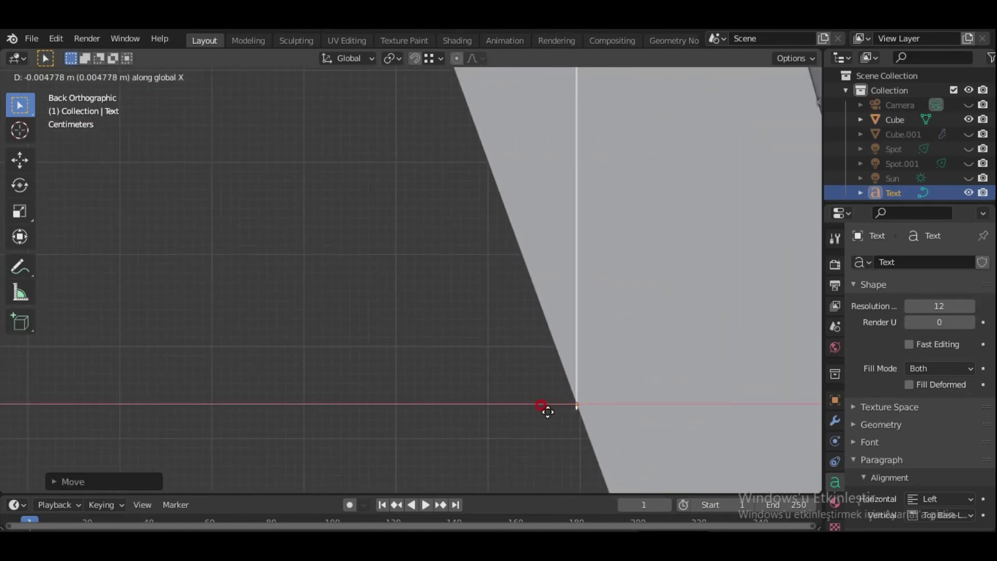
left_click(547, 413)
key("r")
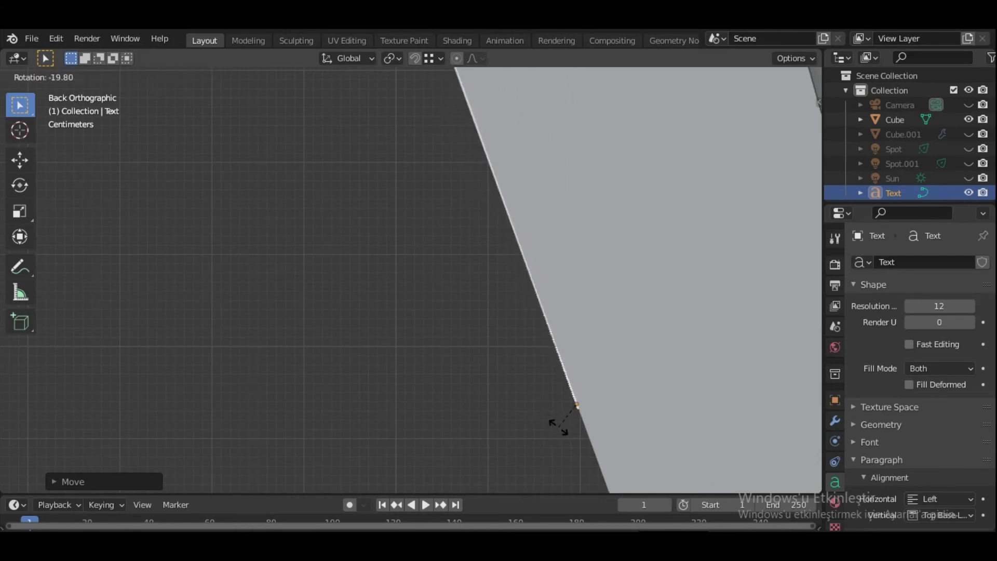
left_click(559, 427)
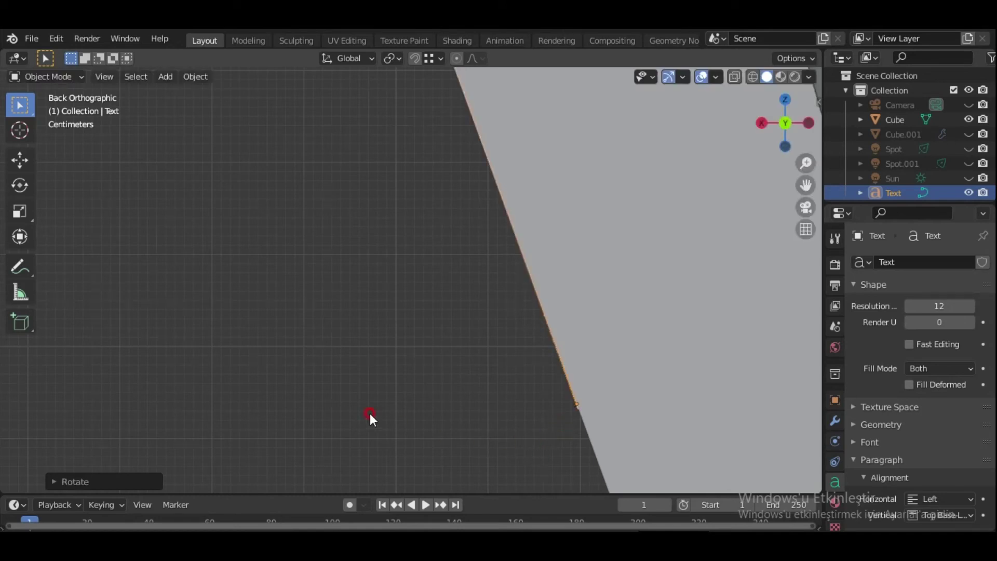
key("r")
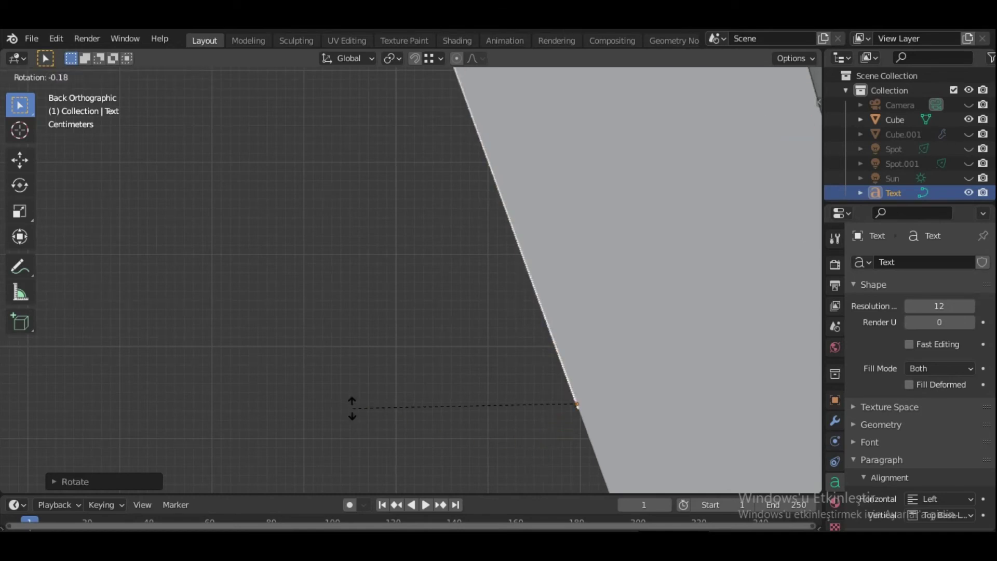
right_click(352, 409)
middle_click_drag(361, 412, 589, 390)
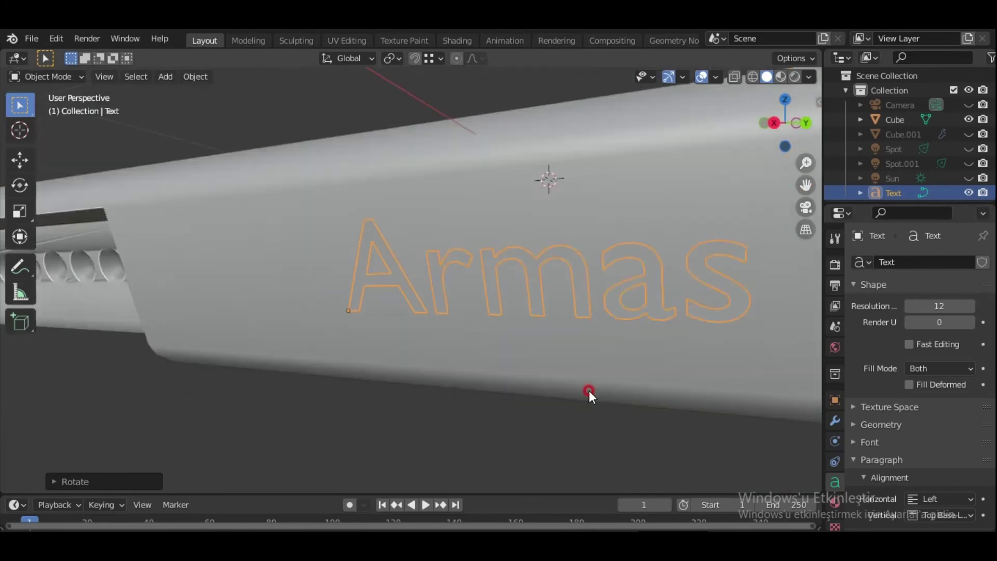
Step: Orbit around the bar to check the Armas text and reselect it
scroll(589, 390, "down", 5)
key("Tab")
key("Tab")
left_click(587, 390)
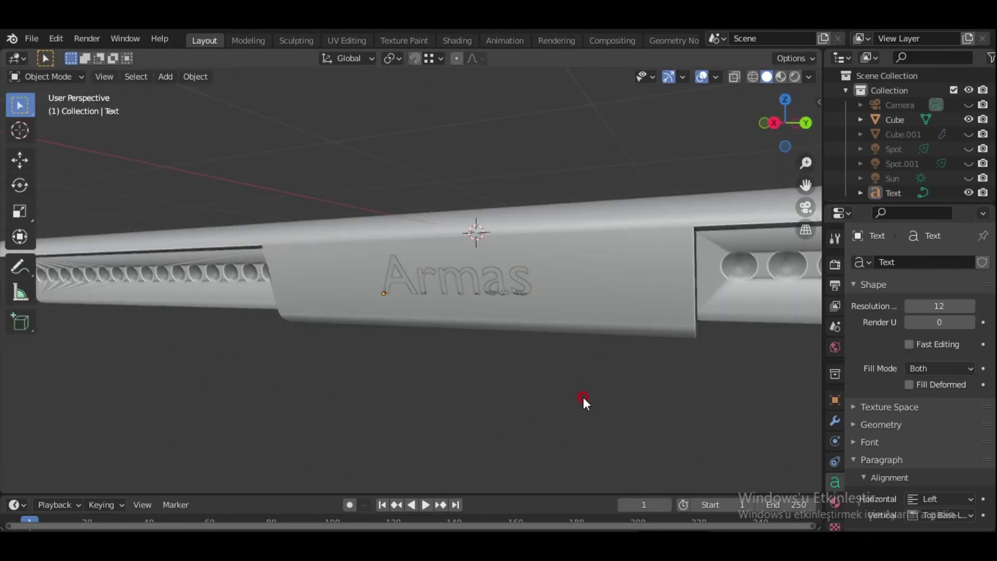
mouse_move(584, 397)
middle_mouse_down()
mouse_move(531, 346)
mouse_move(453, 330)
mouse_move(485, 319)
mouse_move(480, 331)
mouse_move(522, 332)
middle_mouse_up()
key("Tab")
key("Tab")
left_click(501, 304)
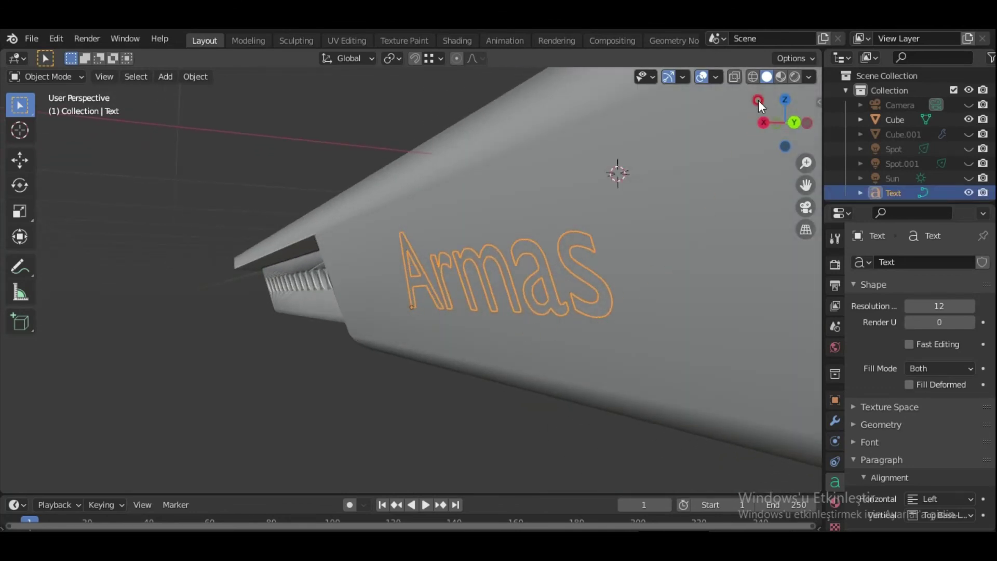
Step: Switch to Rendered shading and view the bar through the scene camera
left_click(794, 78)
scroll(622, 305, "down", 5)
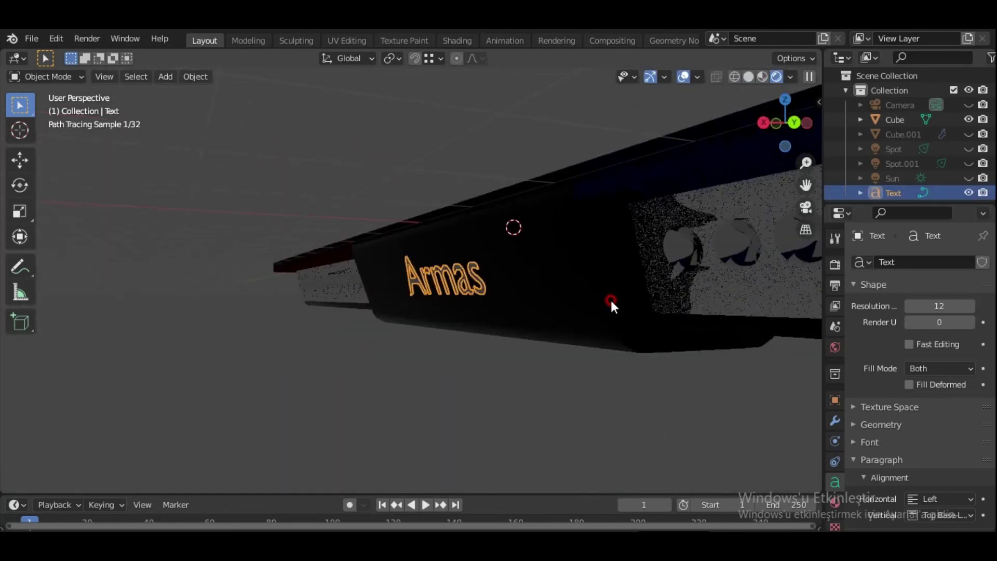
key("Tab")
key("Tab")
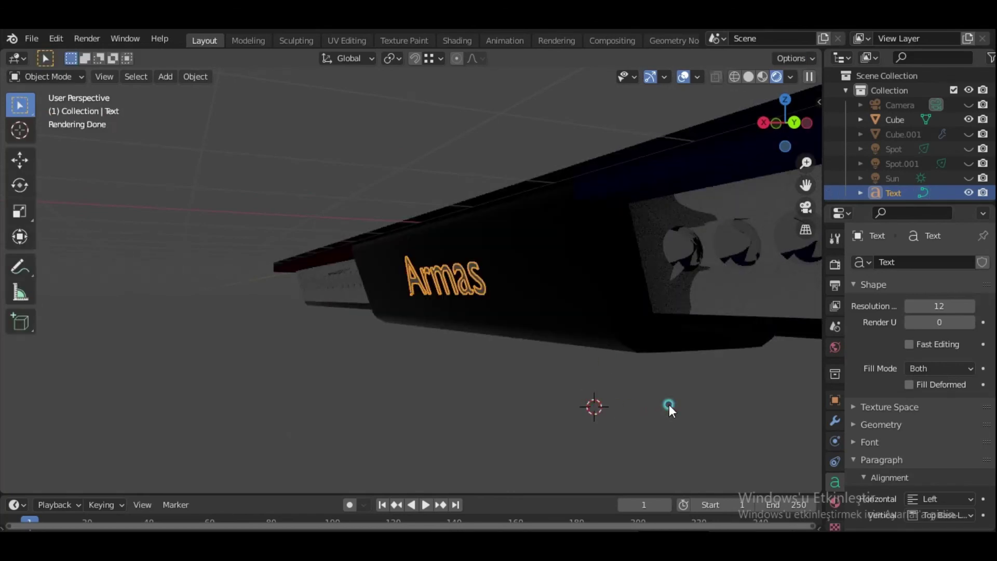
left_click(669, 404)
middle_click_drag(669, 404, 671, 304)
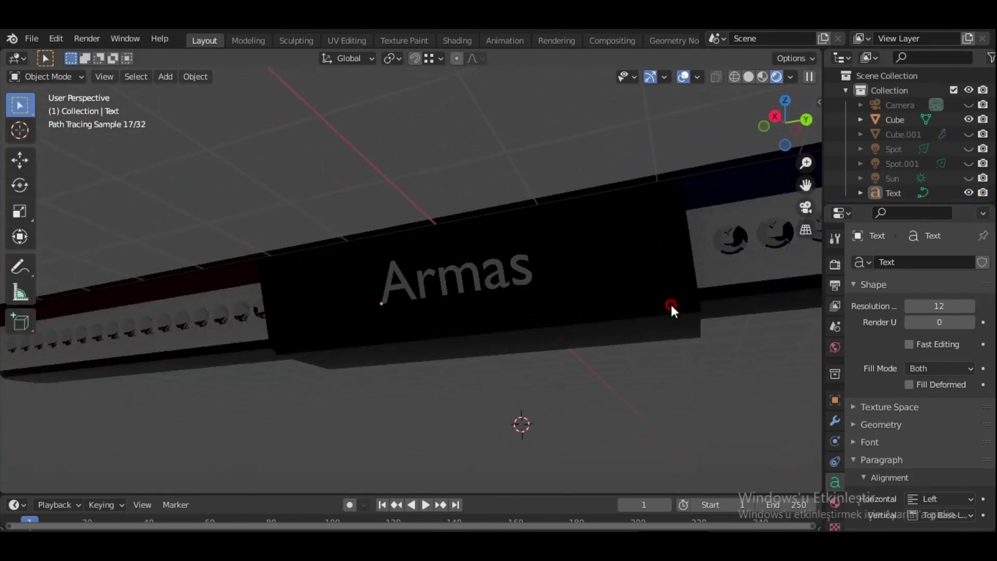
key("KP_0")
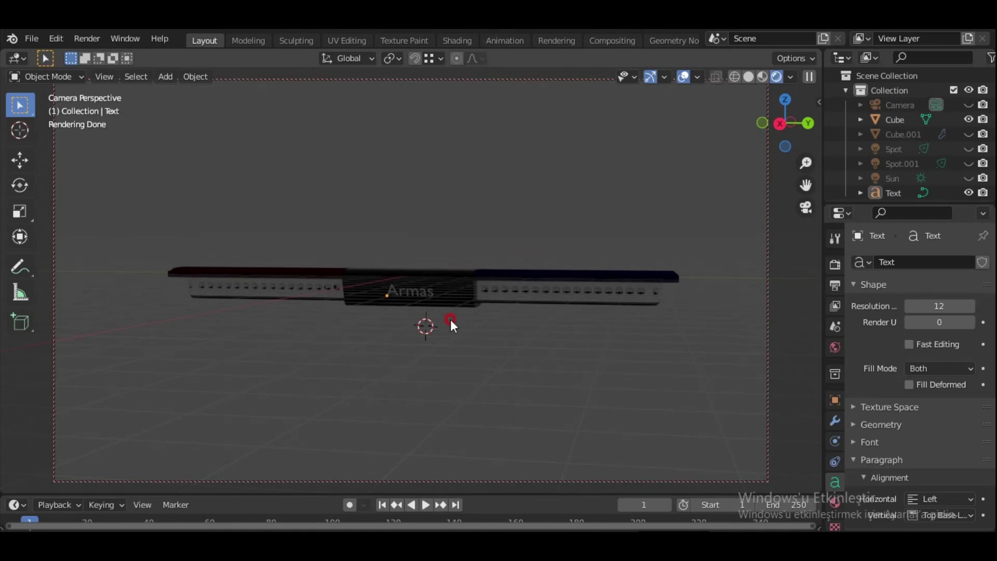
Step: Deselect all, leave camera view, and show the bar in Material Preview shading
key("a")
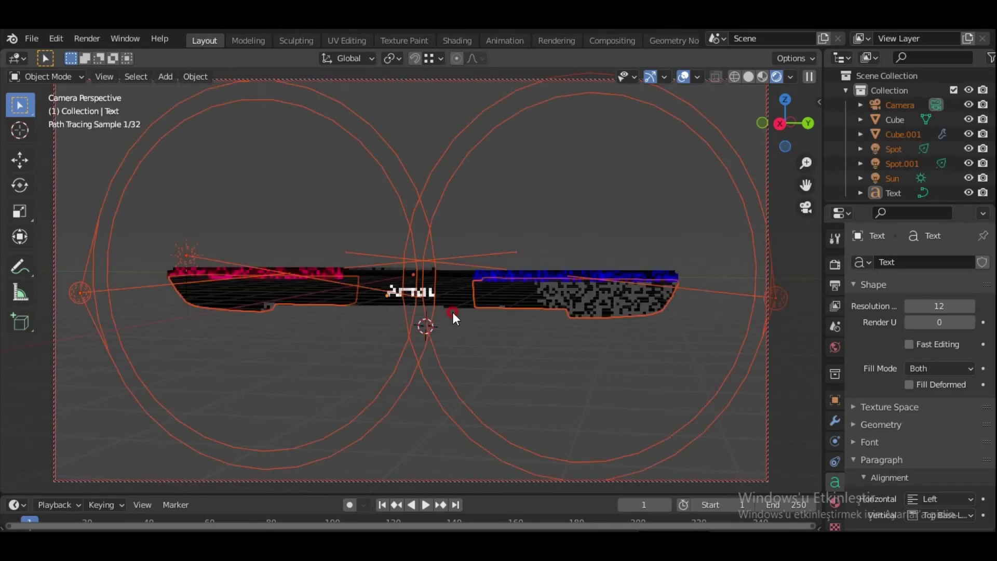
left_click(564, 373)
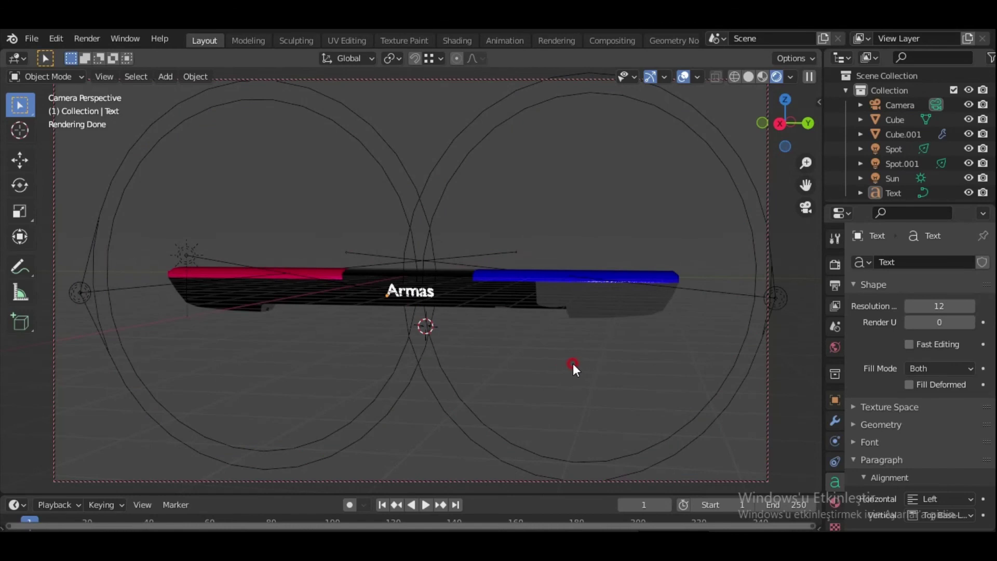
middle_click_drag(572, 363, 559, 357)
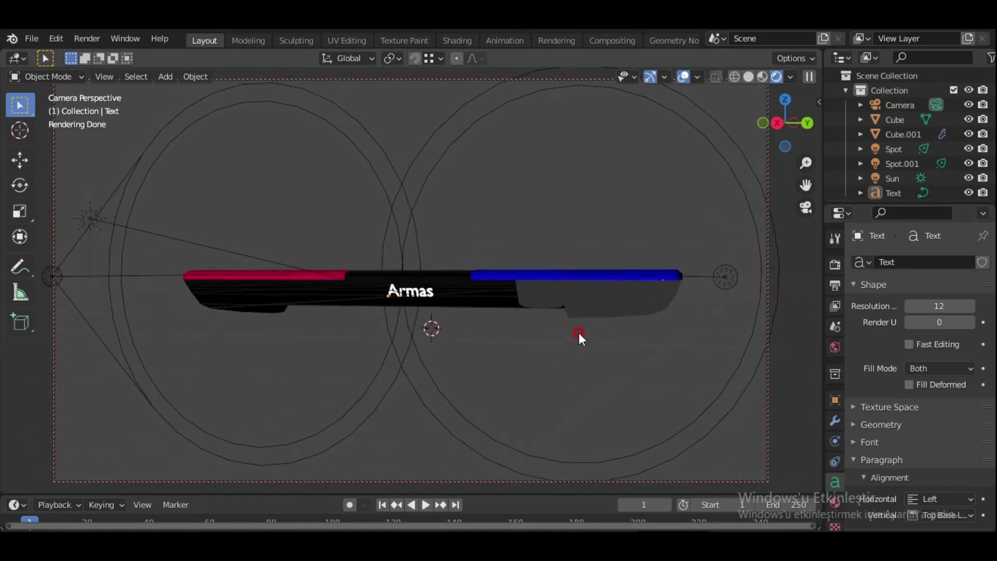
key("KP_0")
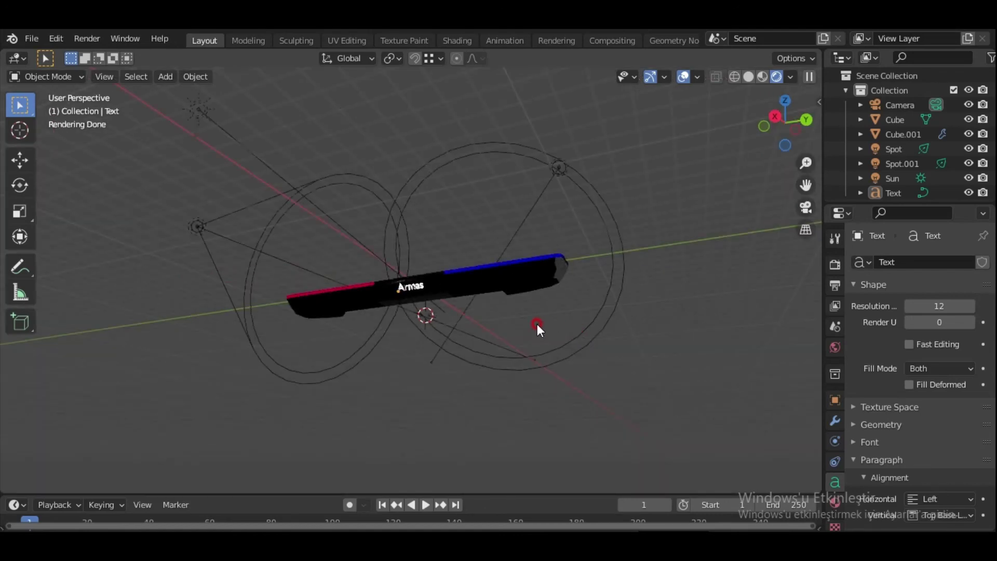
mouse_move(537, 323)
middle_mouse_down()
mouse_move(518, 342)
mouse_move(502, 333)
middle_mouse_up()
scroll(532, 311, "up", 3)
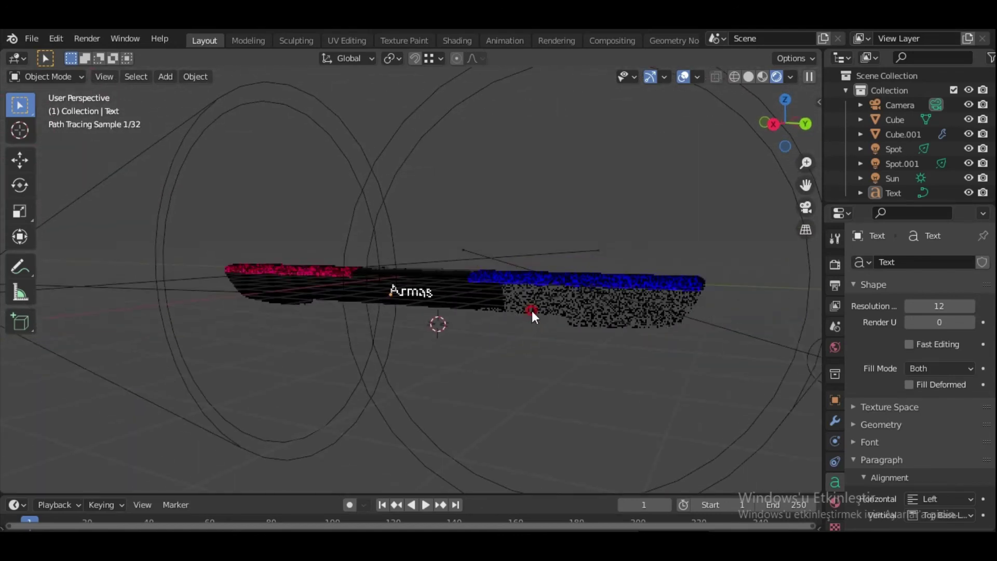
left_click(762, 76)
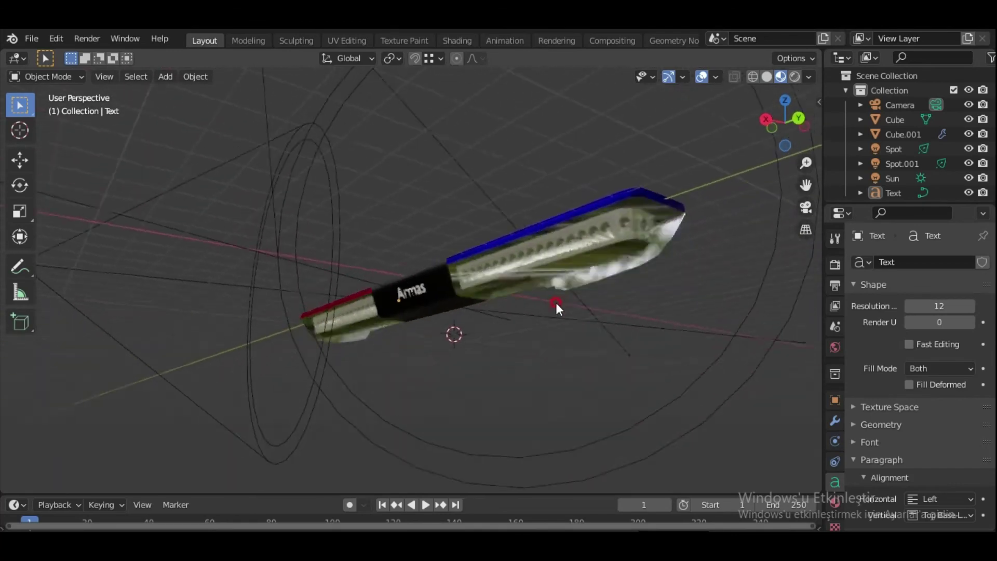